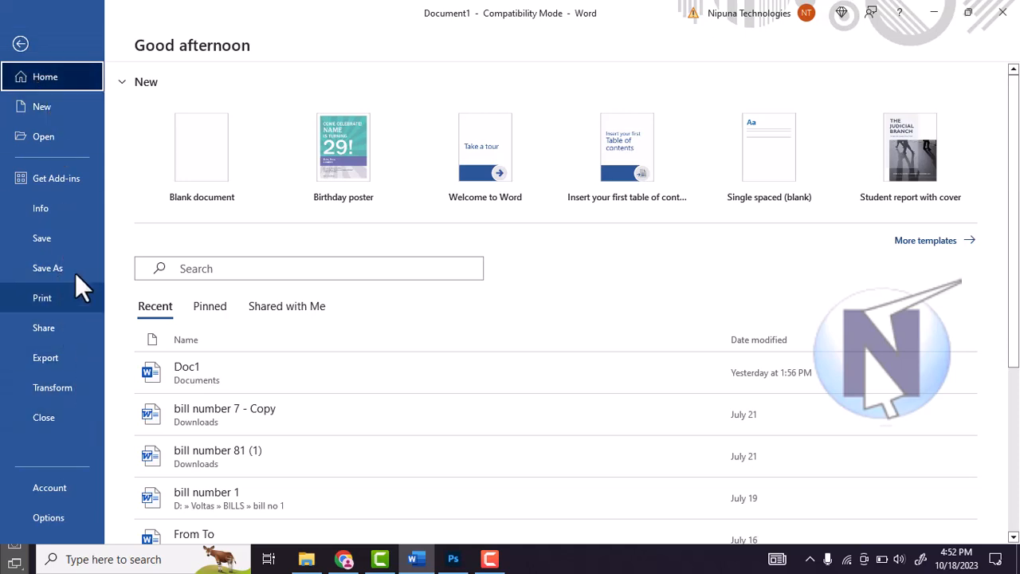
Step: Return to the blank document and fill it with random sample paragraphs using the =rand() function
{"action": "left_click", "coordinate": [20, 43]}
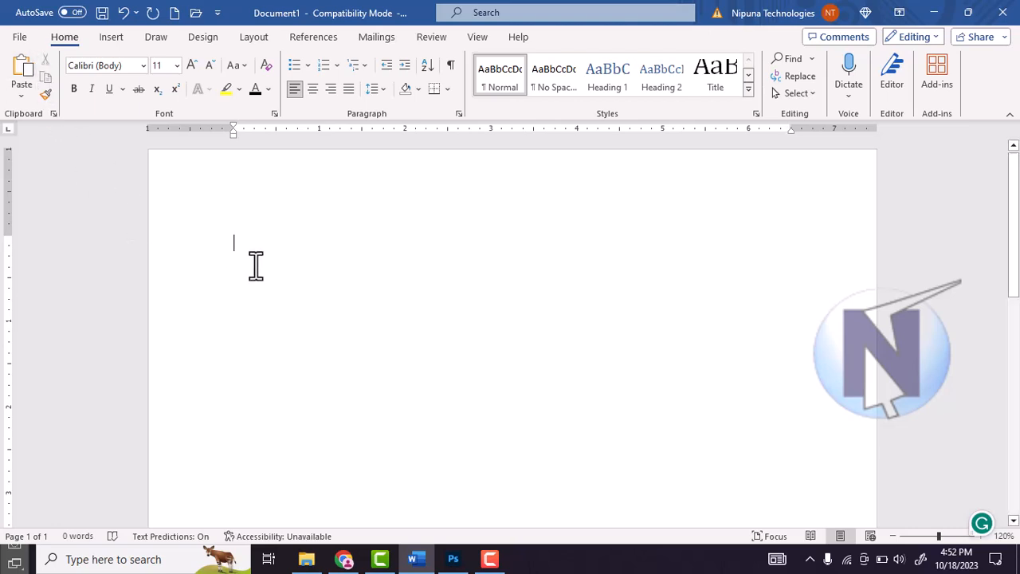
{"action": "type", "text": "=rand("}
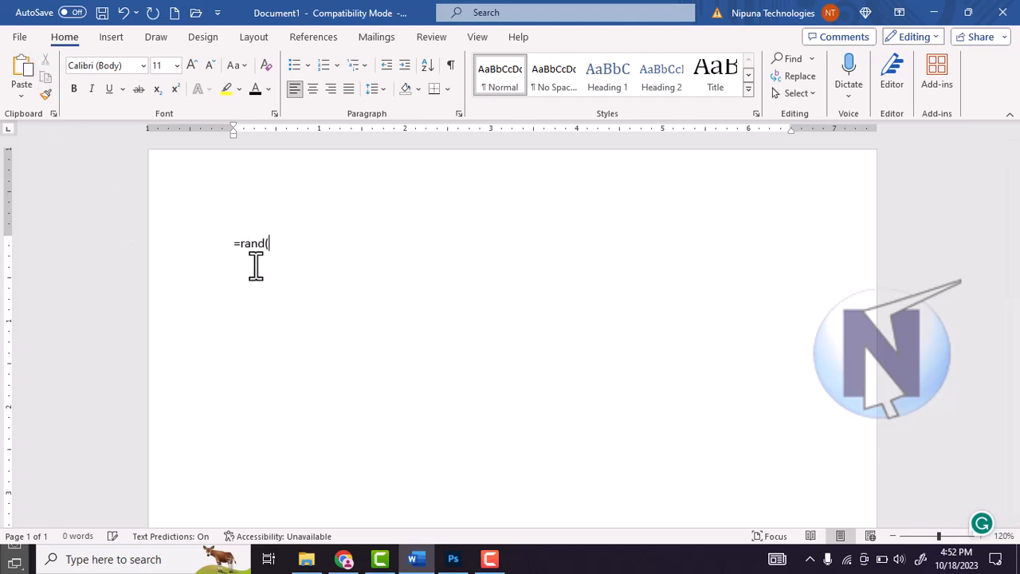
{"action": "type", "text": ")"}
{"action": "key", "text": "Return"}
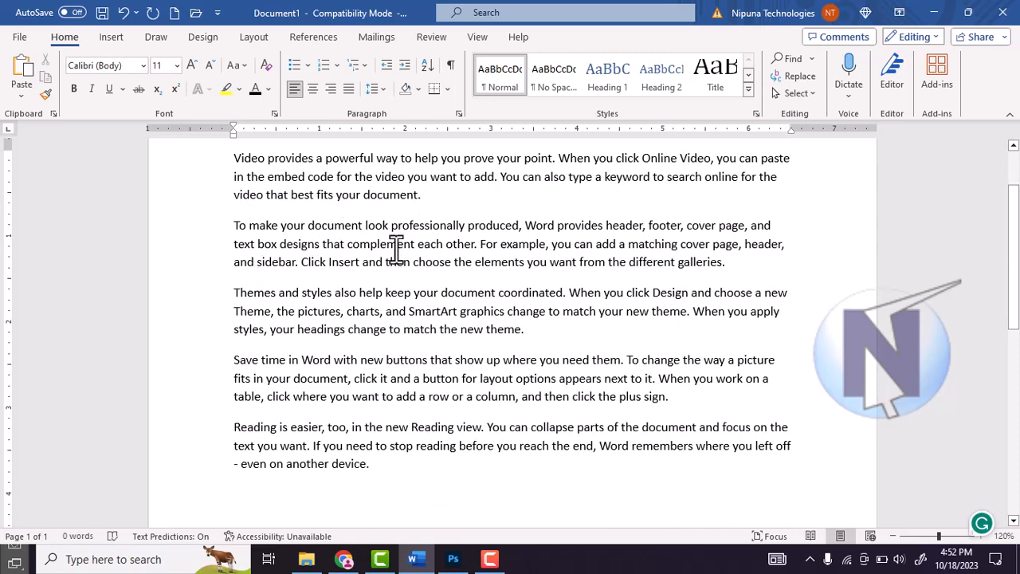
{"action": "left_click", "coordinate": [396, 246]}
{"action": "scroll", "coordinate": [396, 249], "scroll_direction": "up", "scroll_amount": 2}
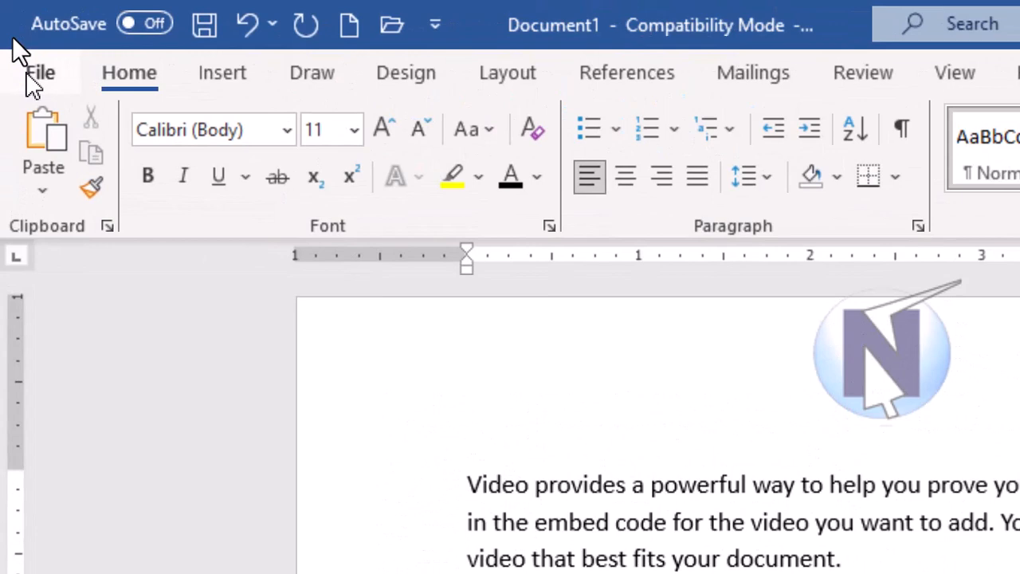
Step: Start saving the new document so that its save location can be chosen
{"action": "left_click", "coordinate": [19, 37]}
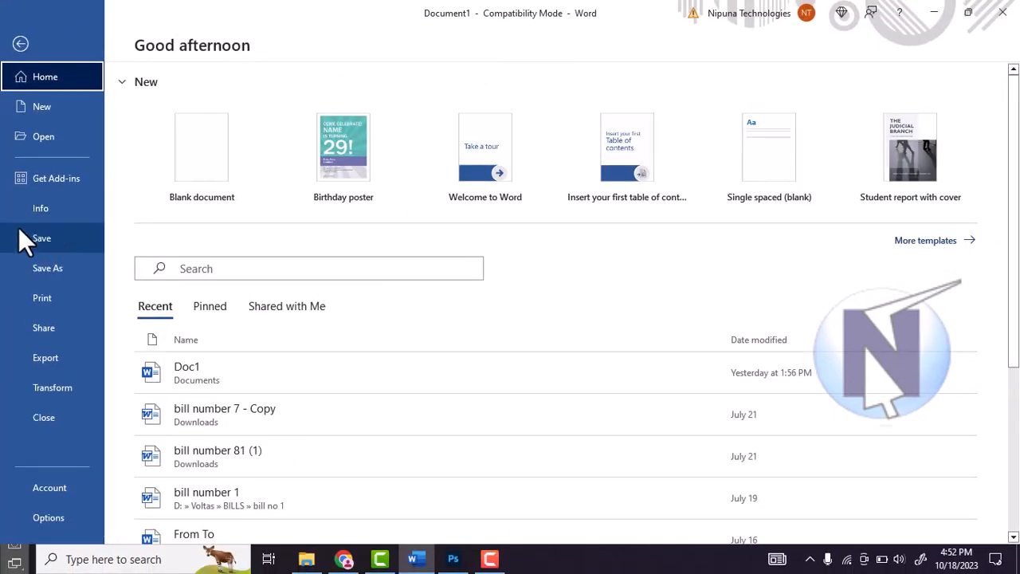
{"action": "left_click", "coordinate": [59, 237]}
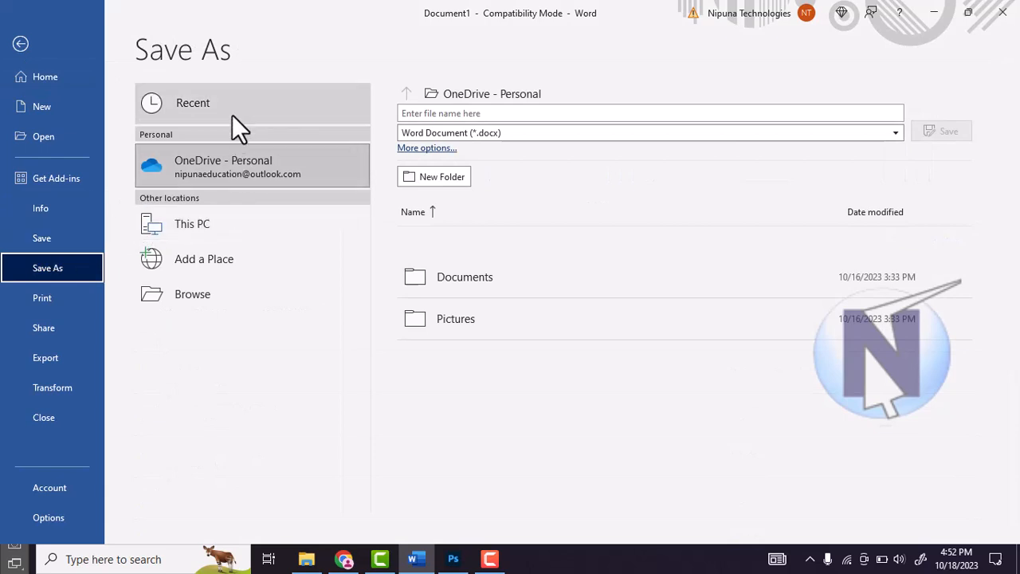
Step: Examine the available save locations, including the folders under This PC and the cloud services under Add a Place
{"action": "left_click", "coordinate": [285, 262]}
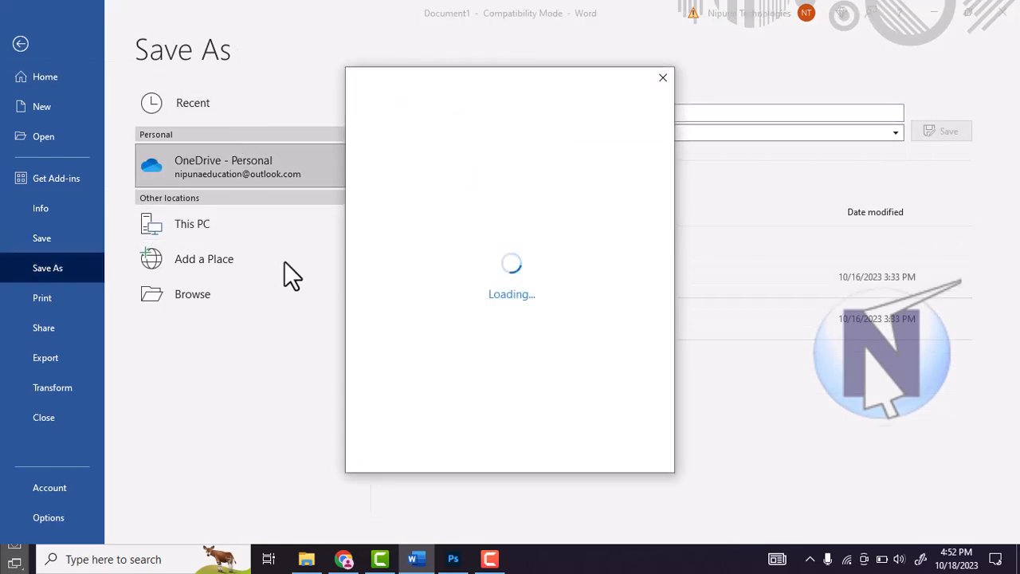
{"action": "left_click", "coordinate": [663, 79]}
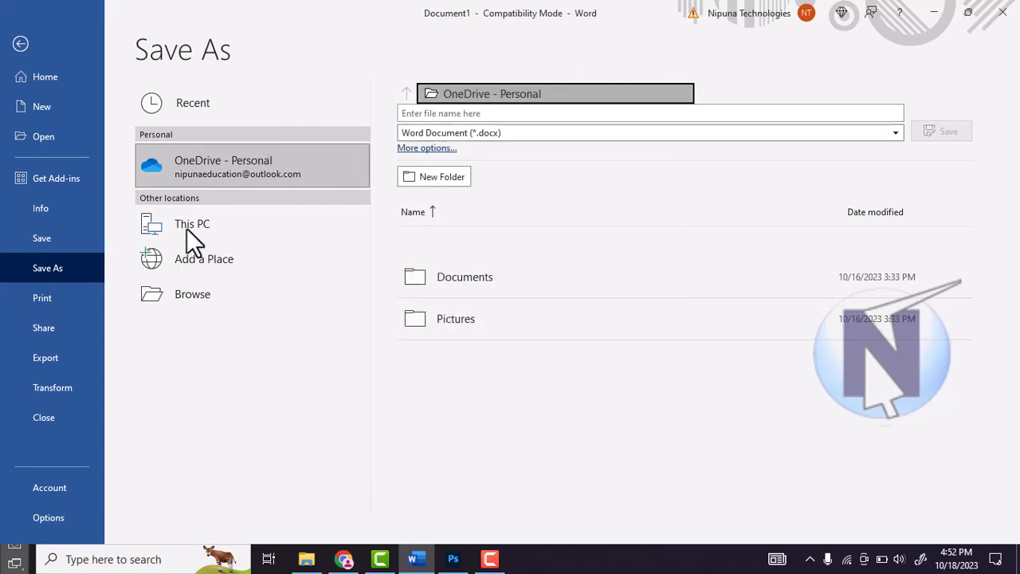
{"action": "left_click", "coordinate": [213, 259]}
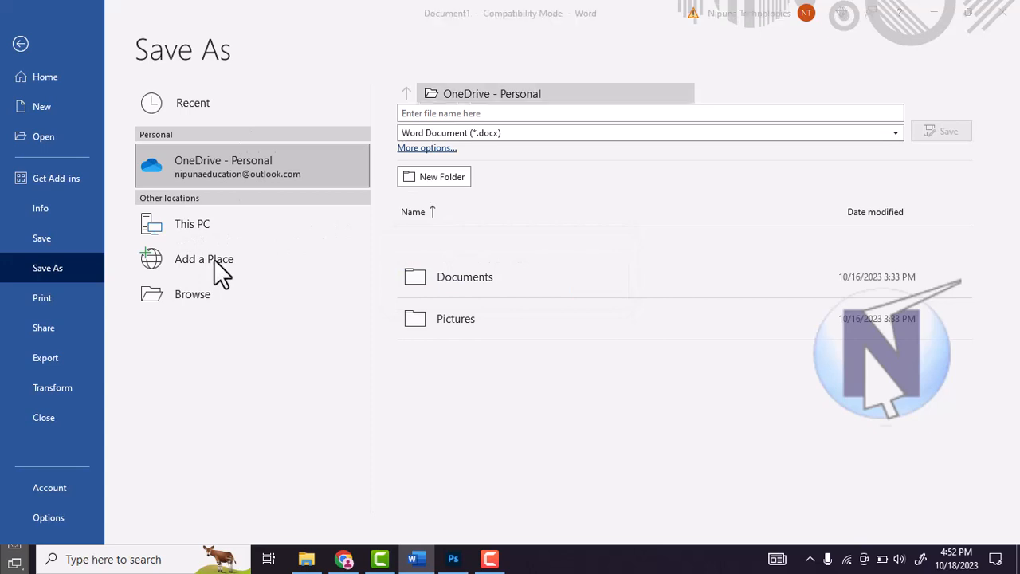
{"action": "left_click", "coordinate": [663, 78]}
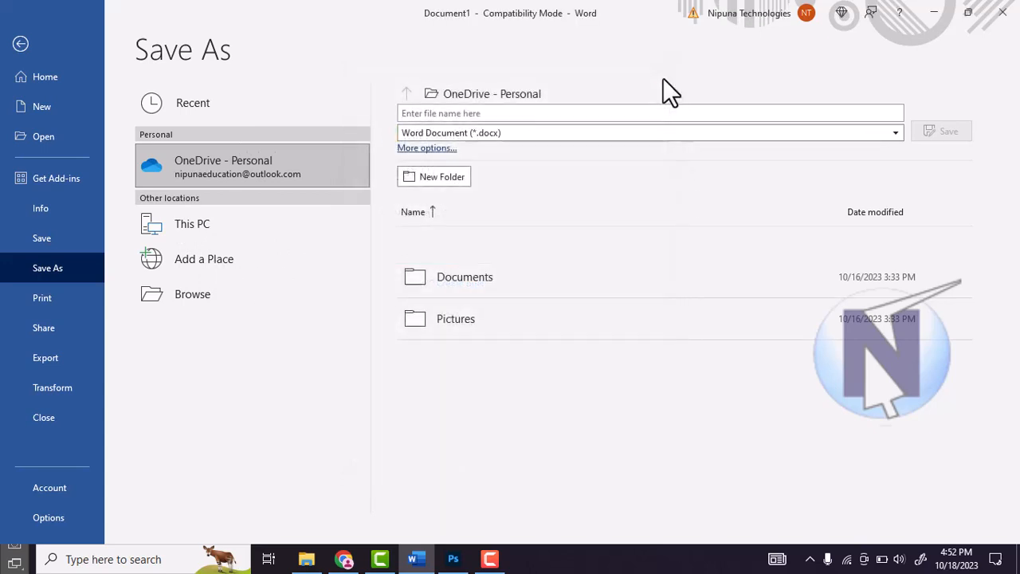
{"action": "left_click", "coordinate": [819, 260]}
{"action": "left_click", "coordinate": [195, 226]}
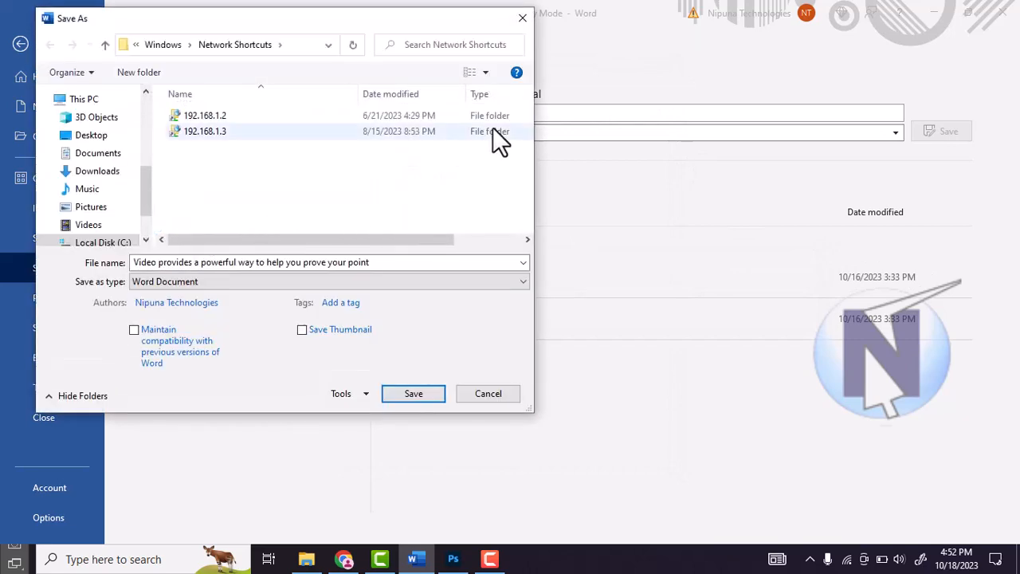
{"action": "left_click", "coordinate": [522, 17]}
{"action": "left_click", "coordinate": [193, 222]}
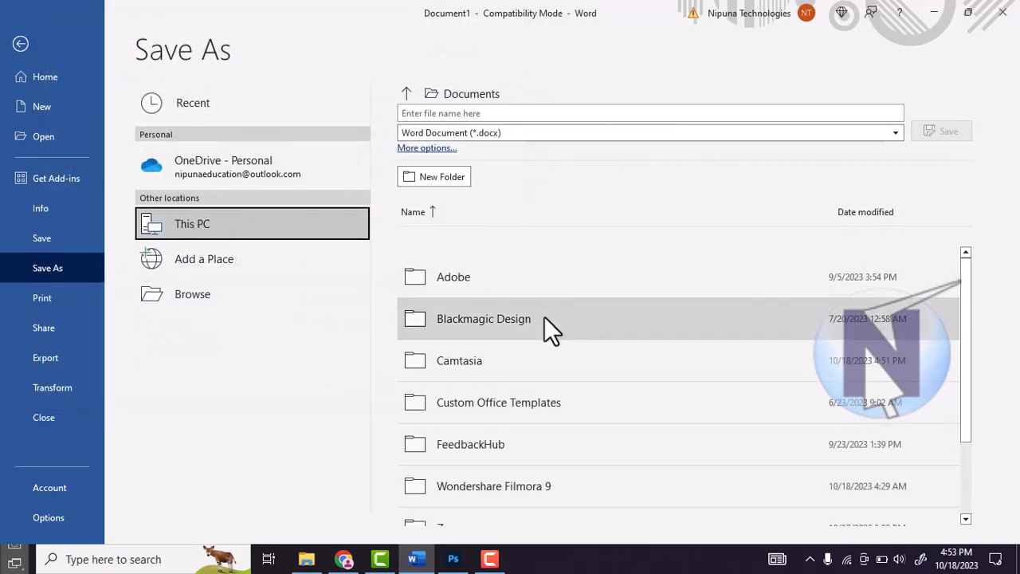
{"action": "scroll", "coordinate": [542, 319], "scroll_direction": "down", "scroll_amount": 2}
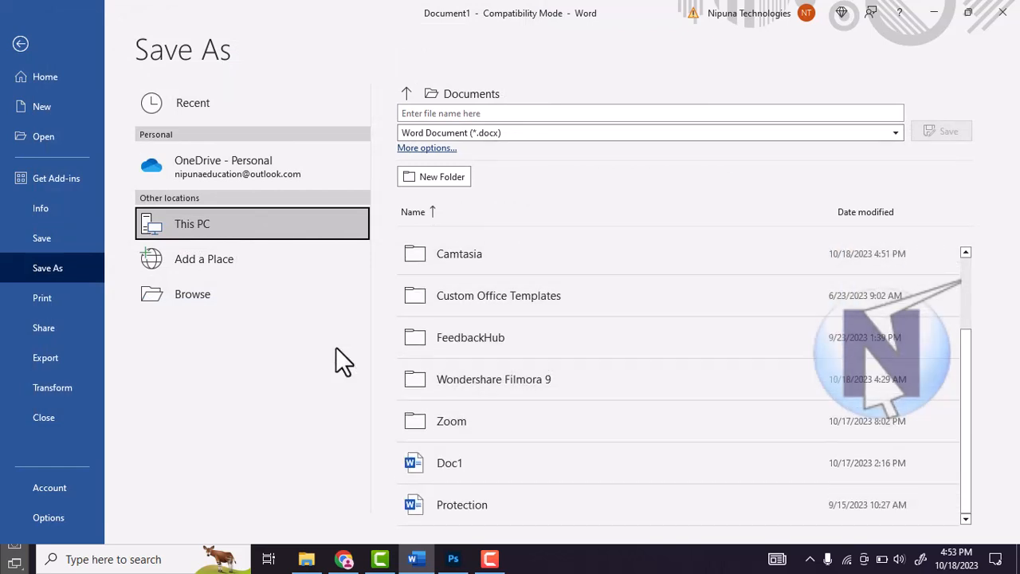
{"action": "left_click", "coordinate": [213, 268]}
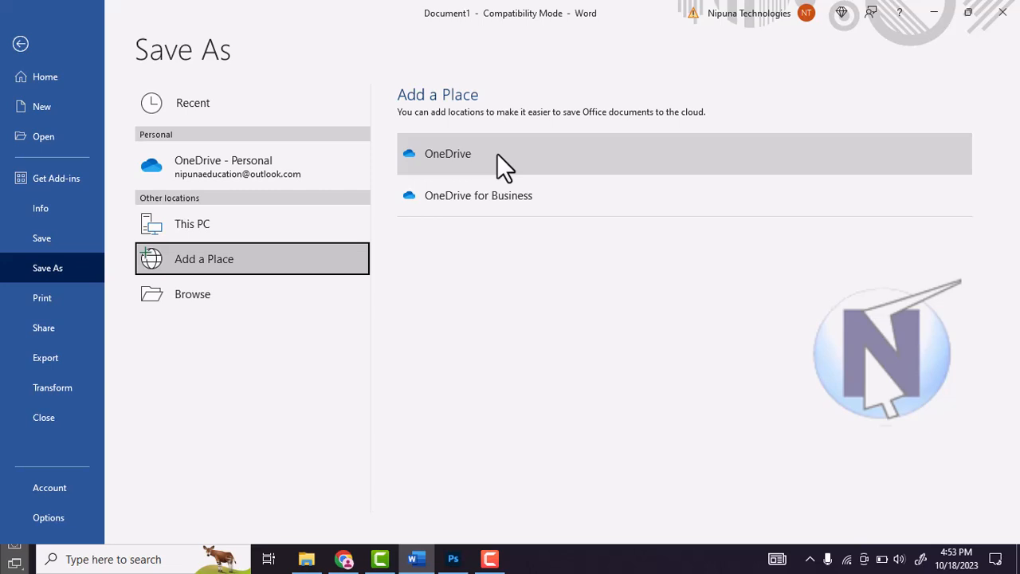
{"action": "left_click", "coordinate": [263, 322]}
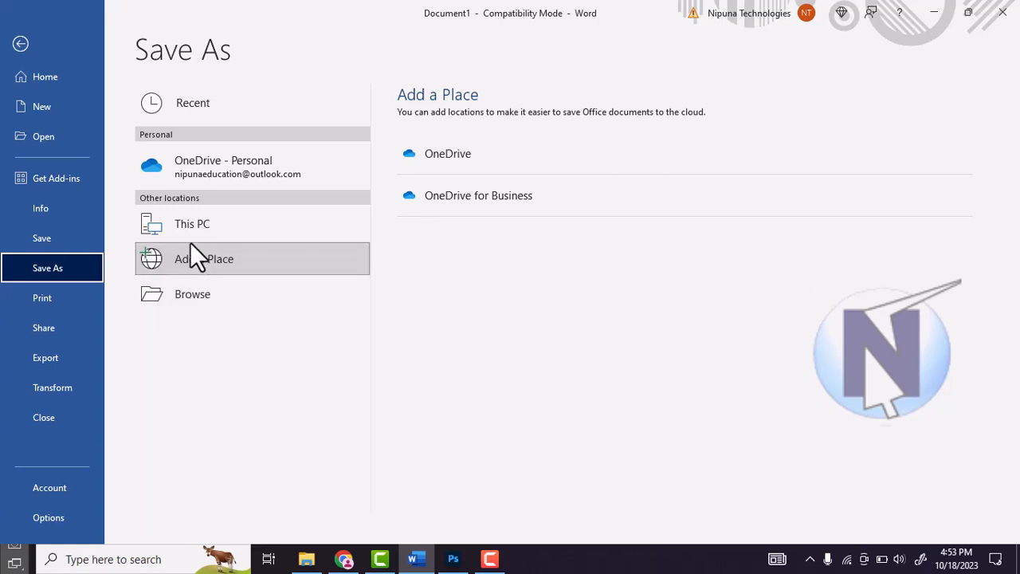
Step: Browse for a save location and choose the Documents folder under This PC
{"action": "left_click", "coordinate": [193, 296]}
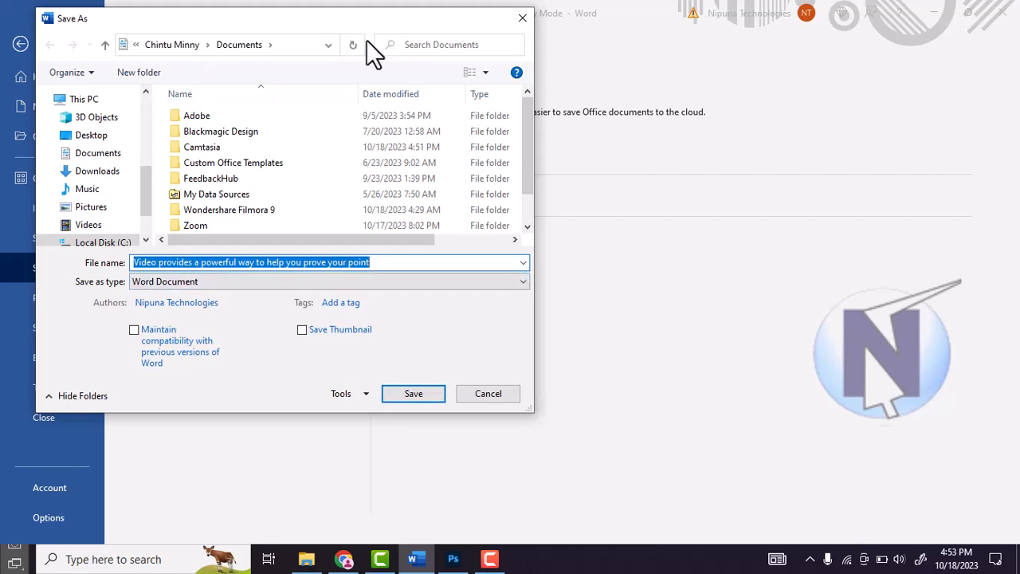
{"action": "left_click_drag", "start_coordinate": [438, 22], "coordinate": [534, 36]}
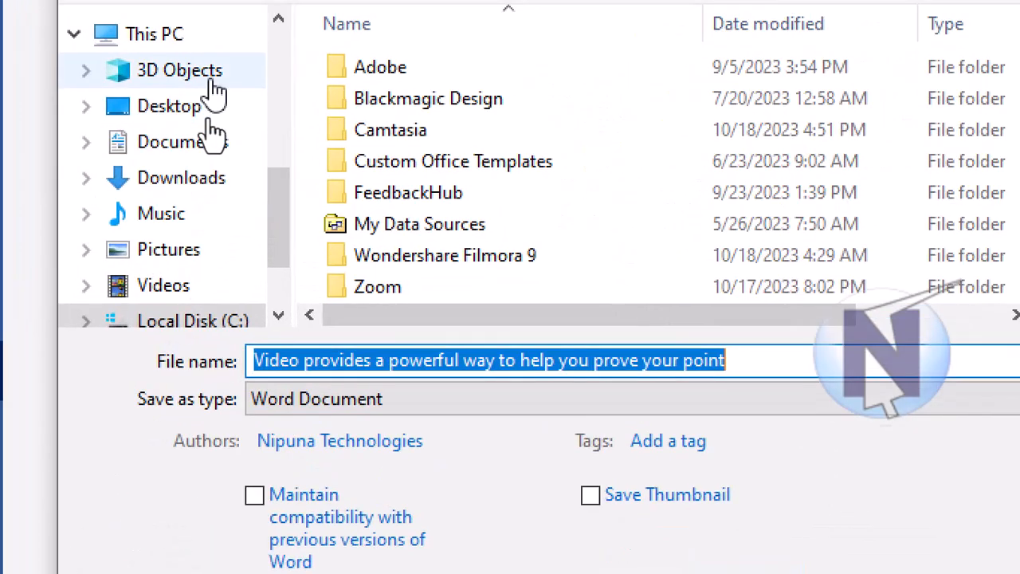
{"action": "left_click", "coordinate": [181, 67]}
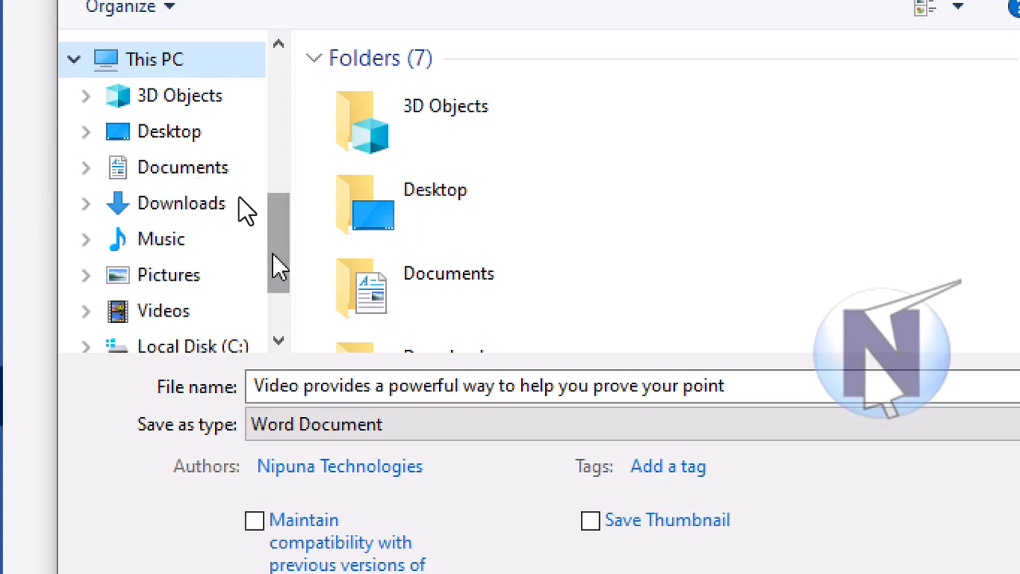
{"action": "left_click_drag", "start_coordinate": [273, 264], "coordinate": [273, 325]}
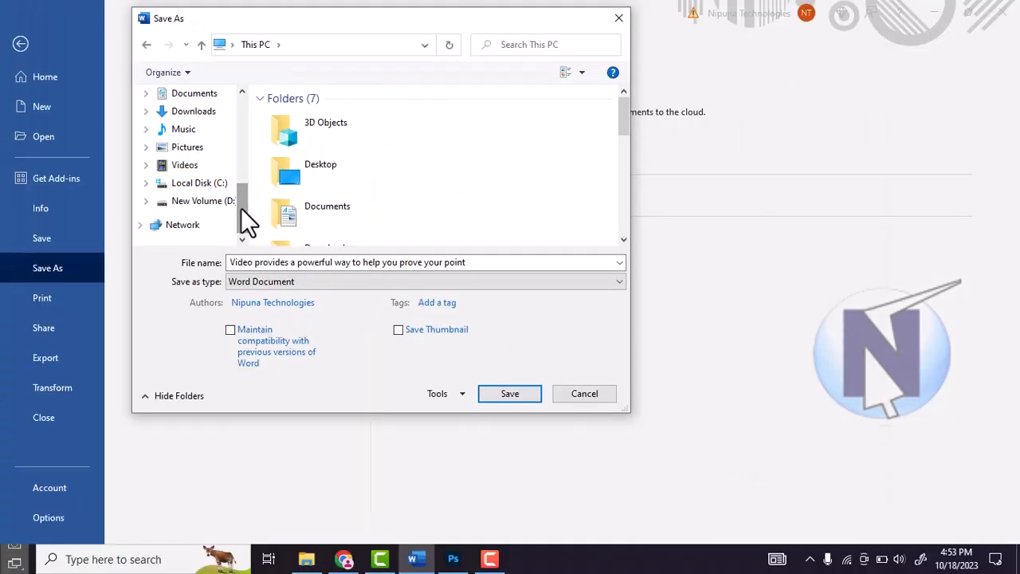
{"action": "left_click_drag", "start_coordinate": [275, 276], "coordinate": [245, 214]}
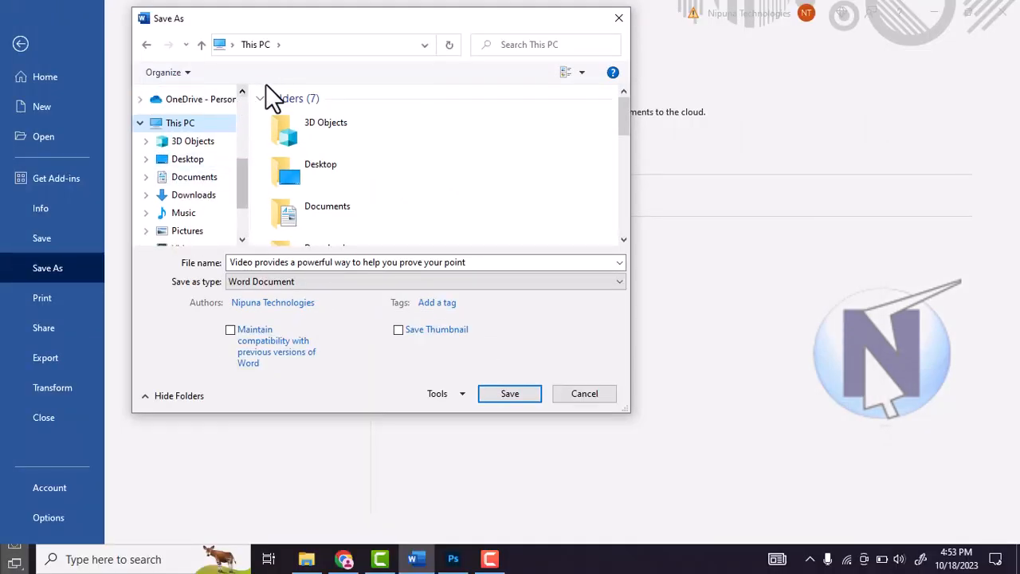
{"action": "left_click", "coordinate": [204, 182]}
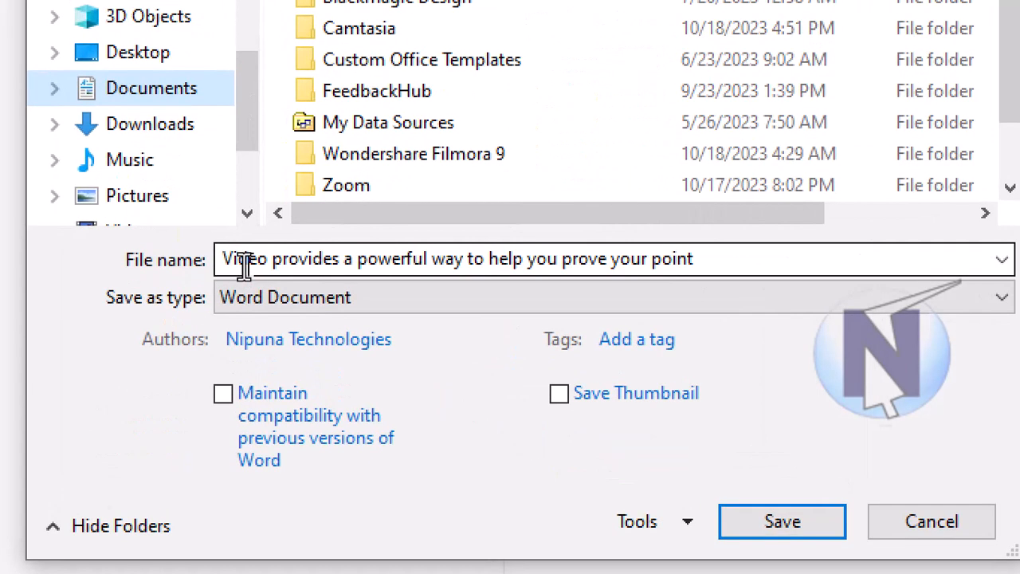
Step: Name the file Test and save it as a Word Document
{"action": "left_click", "coordinate": [244, 267]}
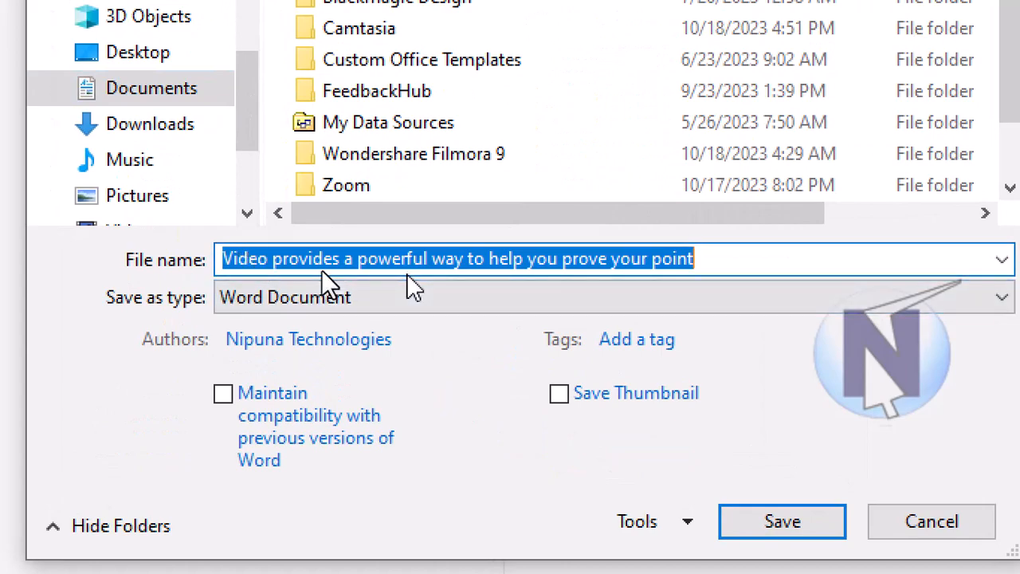
{"action": "type", "text": "Test"}
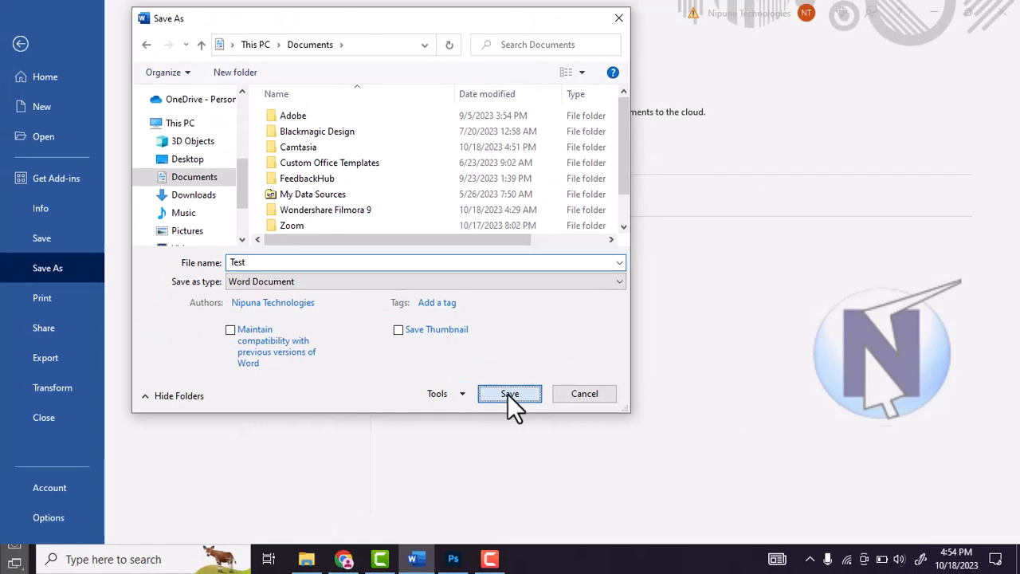
{"action": "left_click", "coordinate": [508, 394]}
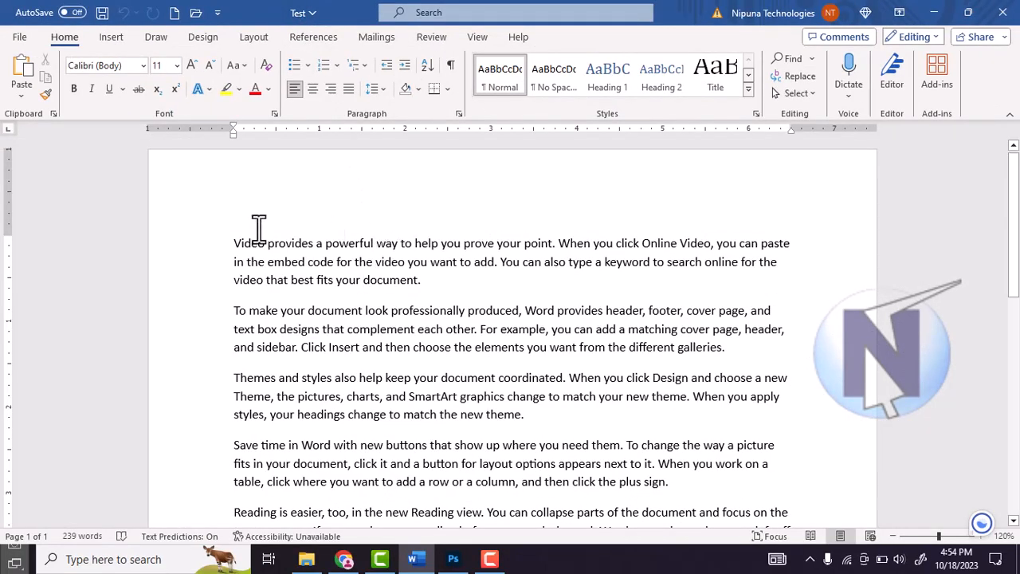
Step: Format the first paragraph with red font color, size 12 and the Broadway font
{"action": "left_click_drag", "start_coordinate": [210, 258], "coordinate": [405, 290]}
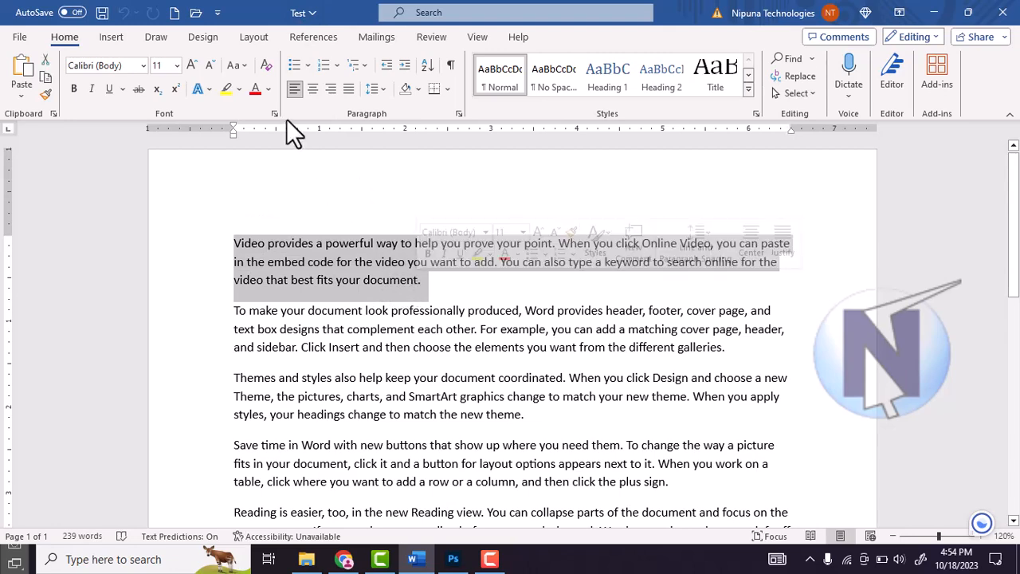
{"action": "left_click", "coordinate": [255, 88]}
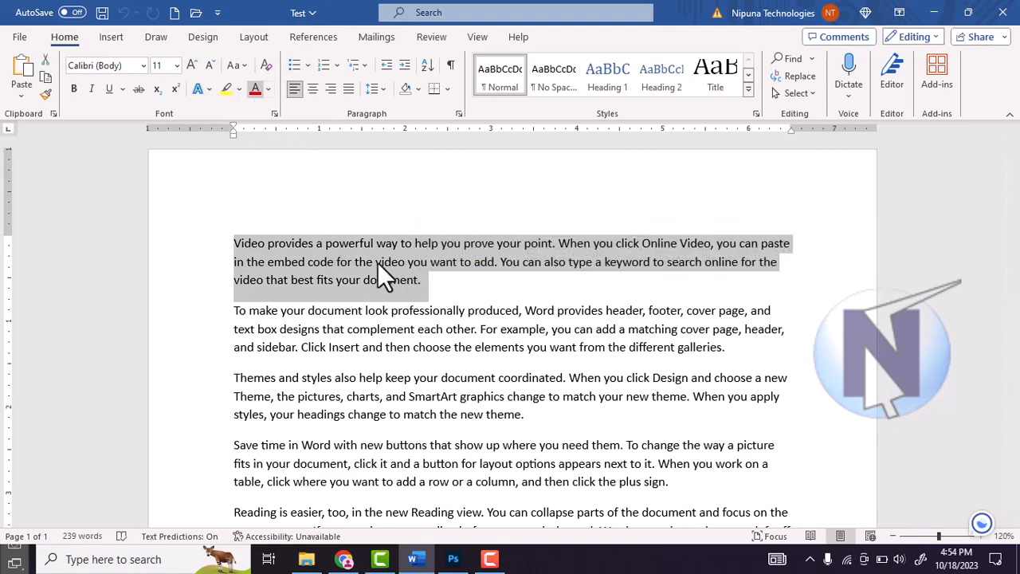
{"action": "left_click", "coordinate": [176, 65]}
{"action": "left_click", "coordinate": [164, 152]}
{"action": "left_click", "coordinate": [143, 67]}
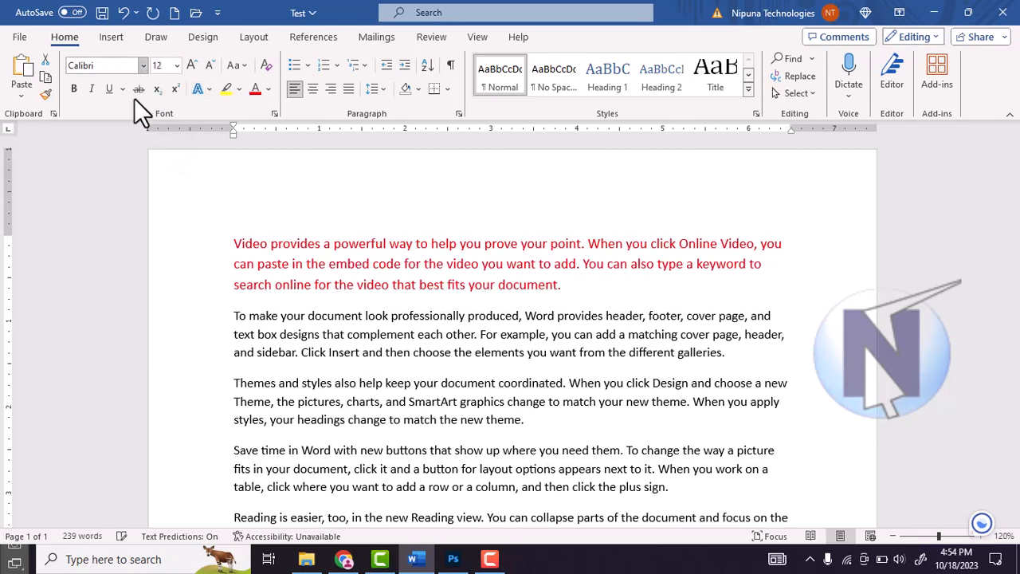
{"action": "left_click", "coordinate": [133, 195]}
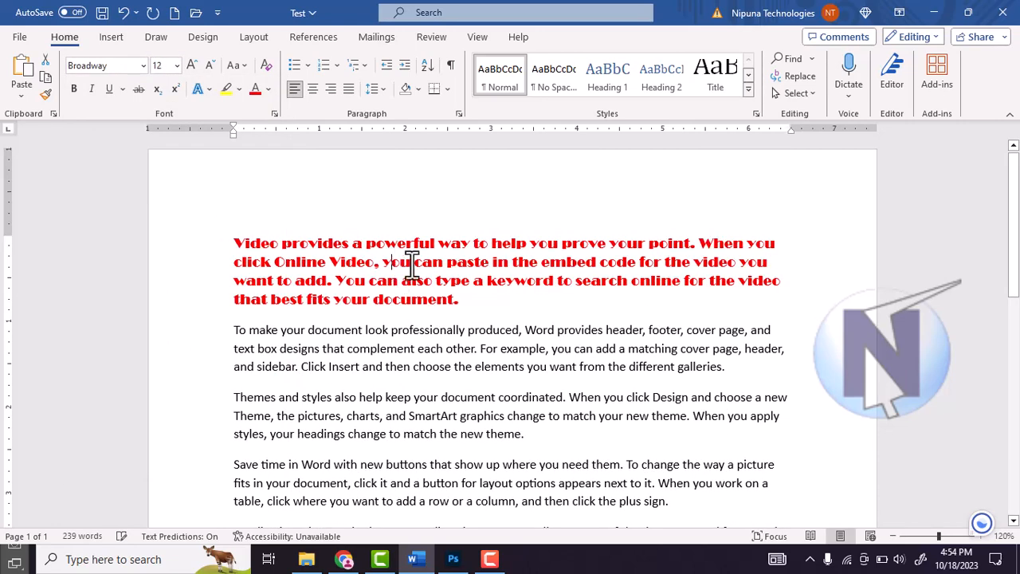
Step: Check the Save entry among the Quick Access Toolbar commands and save the formatting changes to the Test document
{"action": "left_click", "coordinate": [18, 42]}
{"action": "left_click", "coordinate": [17, 40]}
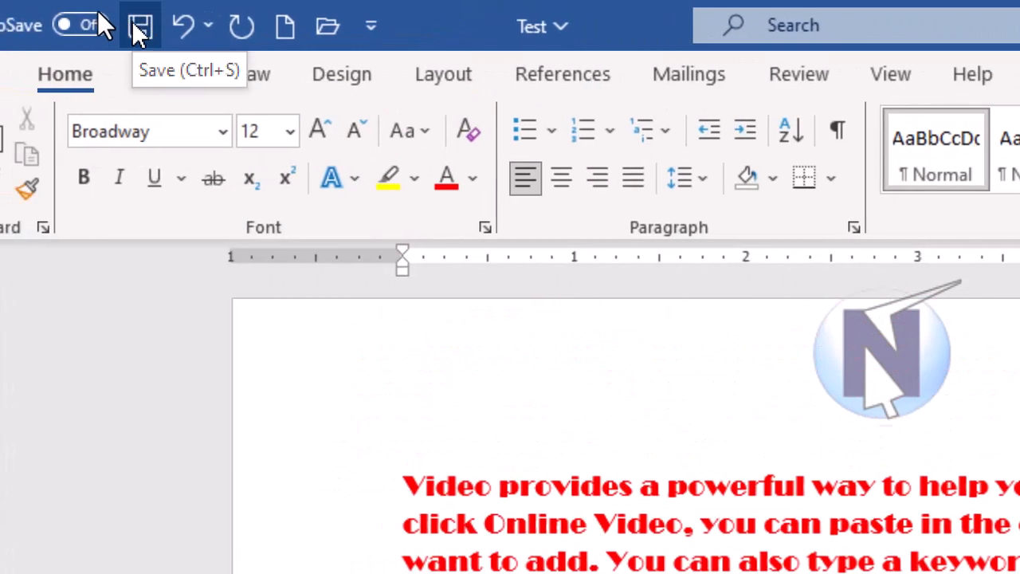
{"action": "left_click", "coordinate": [139, 30]}
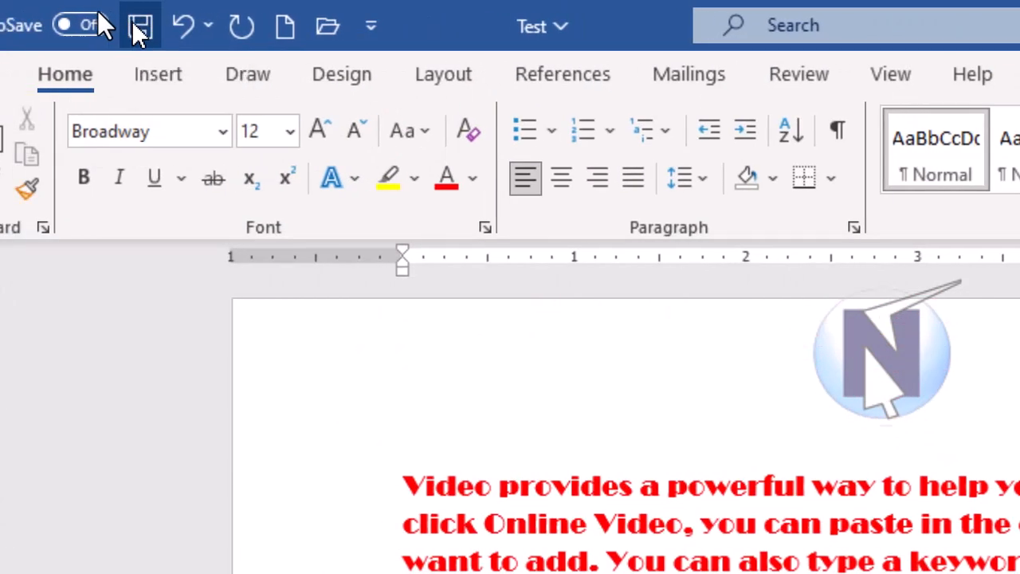
{"action": "left_click", "coordinate": [381, 24]}
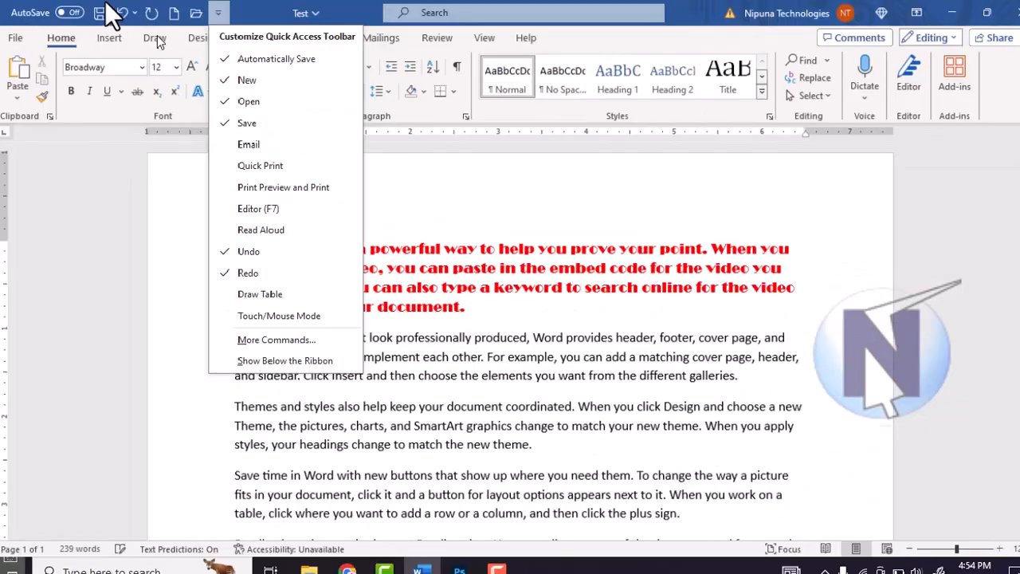
{"action": "left_click", "coordinate": [100, 12]}
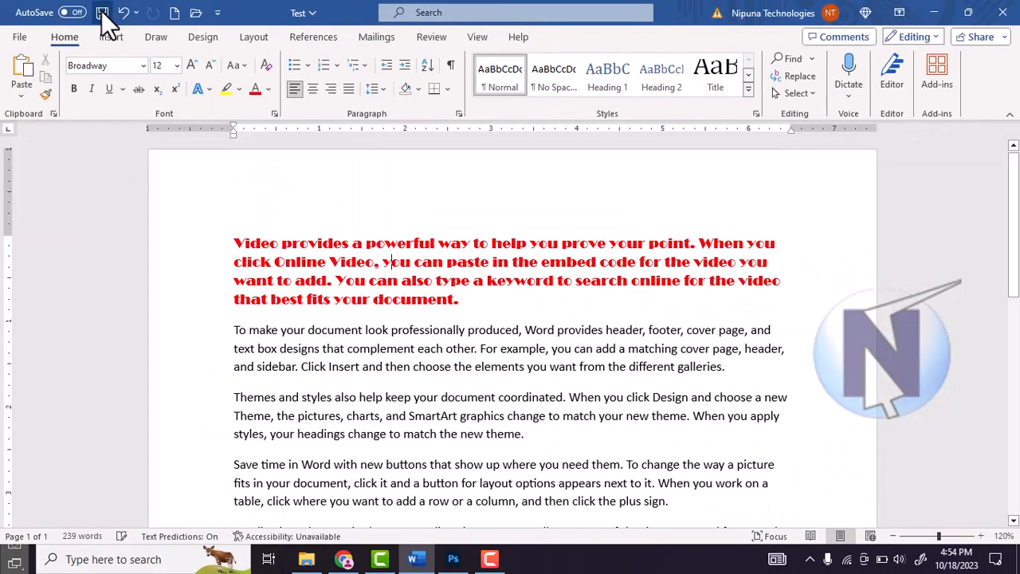
{"action": "left_click", "coordinate": [102, 13]}
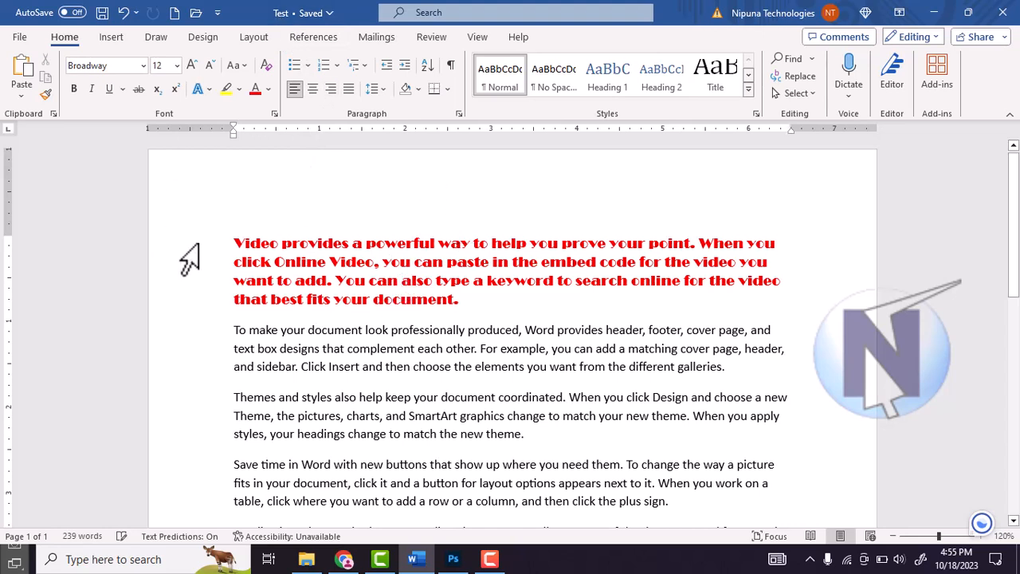
{"action": "left_click", "coordinate": [254, 263]}
{"action": "scroll", "coordinate": [256, 232], "scroll_direction": "down", "scroll_amount": 1}
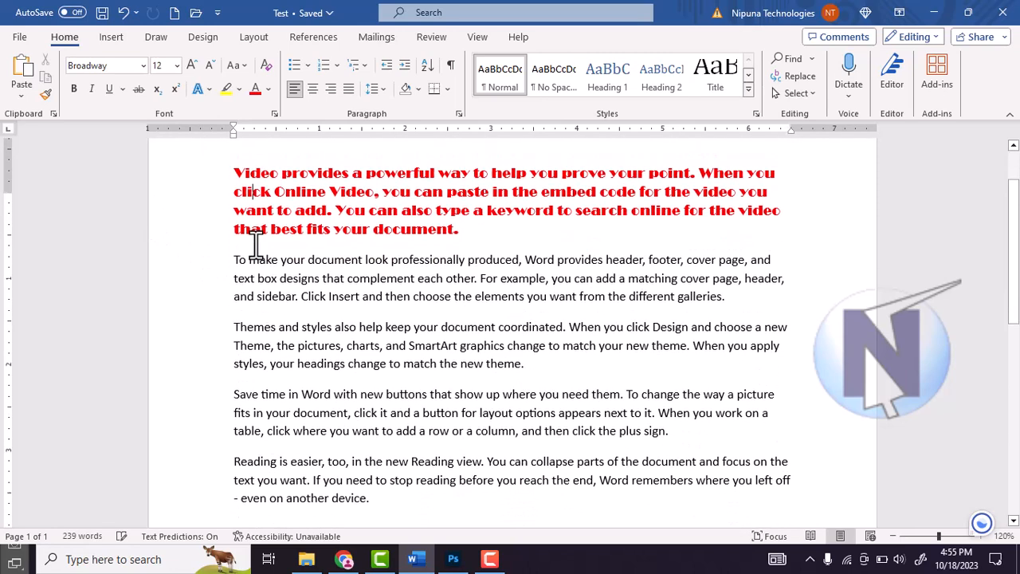
{"action": "scroll", "coordinate": [256, 231], "scroll_direction": "up", "scroll_amount": 1}
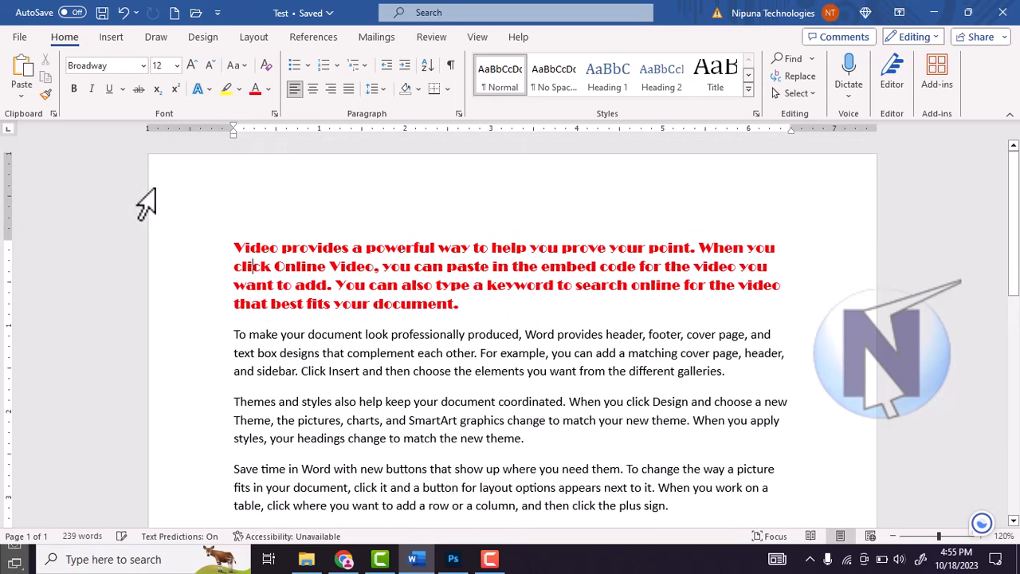
Step: Browse the document templates, create a blank document, and create a second blank document
{"action": "left_click", "coordinate": [20, 38]}
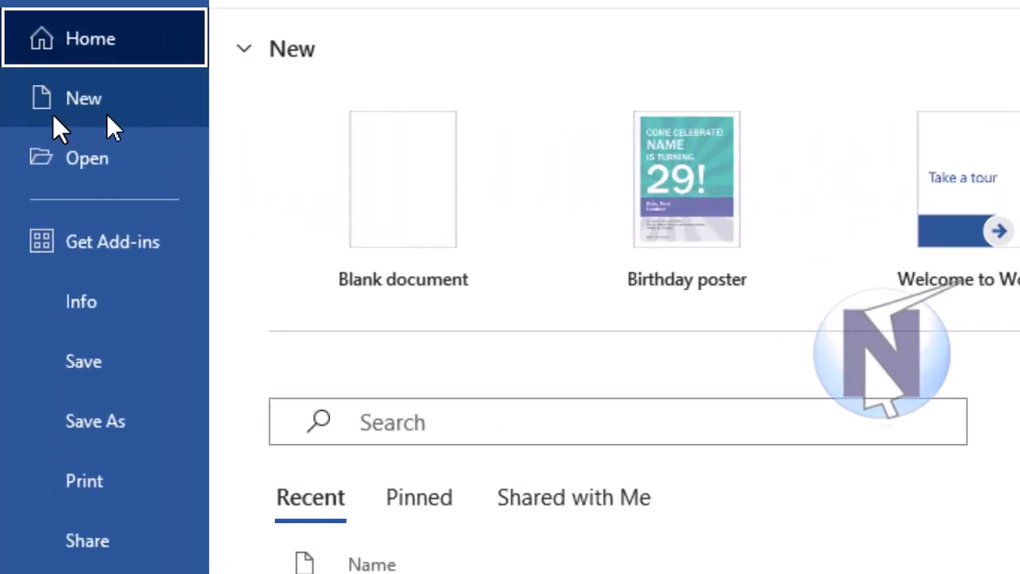
{"action": "left_click", "coordinate": [56, 113]}
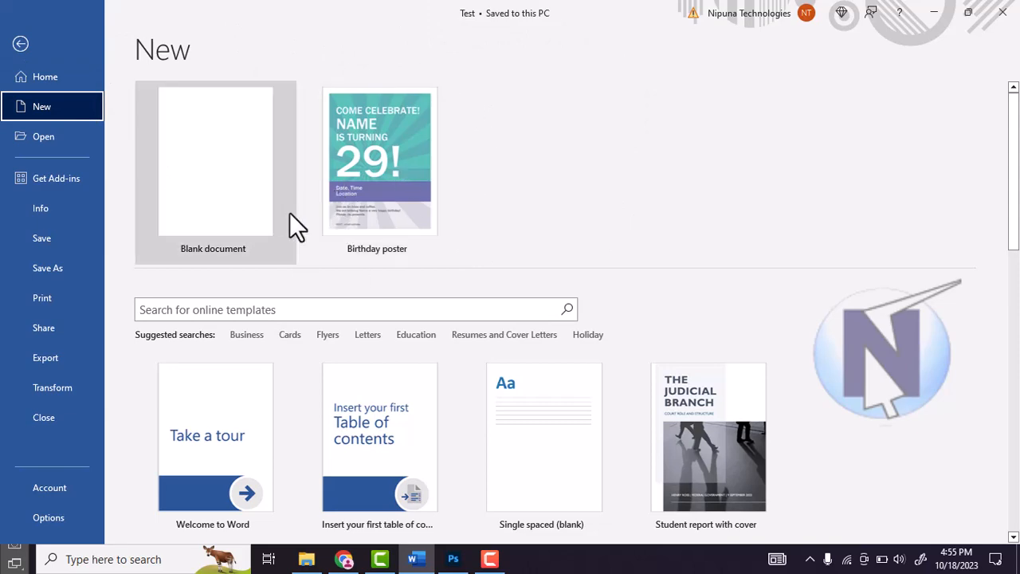
{"action": "scroll", "coordinate": [383, 381], "scroll_direction": "down", "scroll_amount": 4}
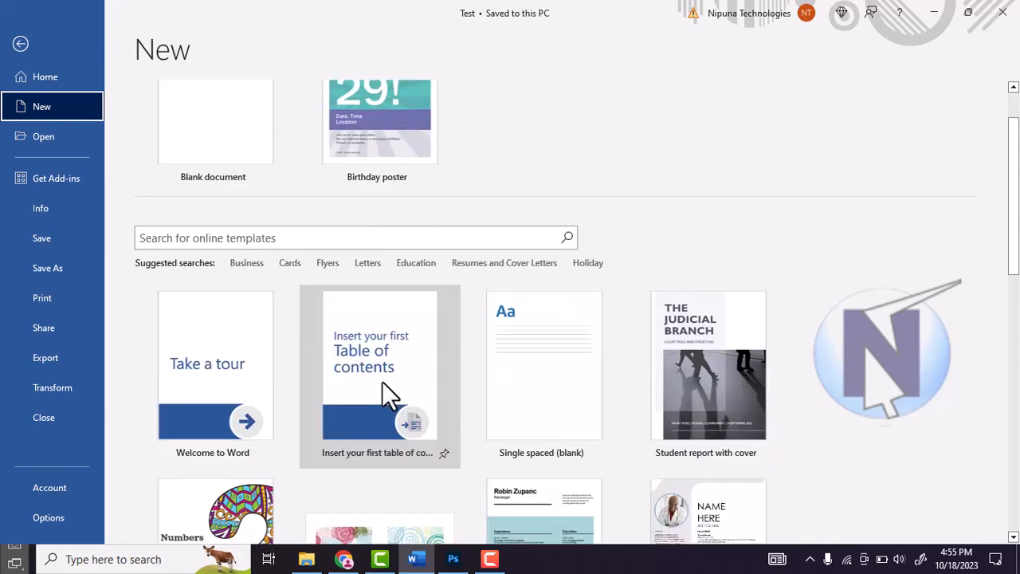
{"action": "scroll", "coordinate": [383, 381], "scroll_direction": "down", "scroll_amount": 5}
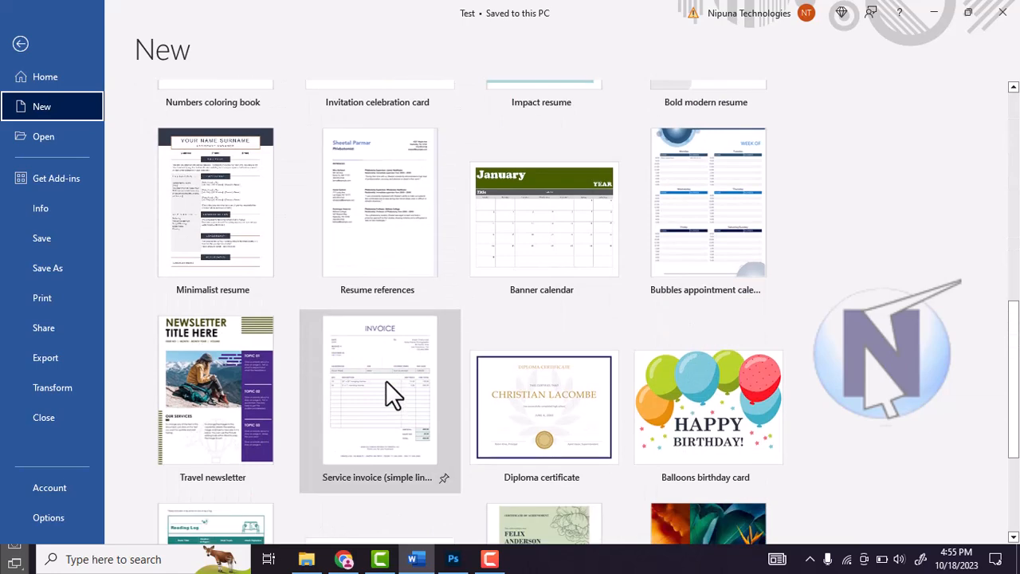
{"action": "scroll", "coordinate": [385, 380], "scroll_direction": "up", "scroll_amount": 8}
{"action": "scroll", "coordinate": [387, 380], "scroll_direction": "up", "scroll_amount": 1}
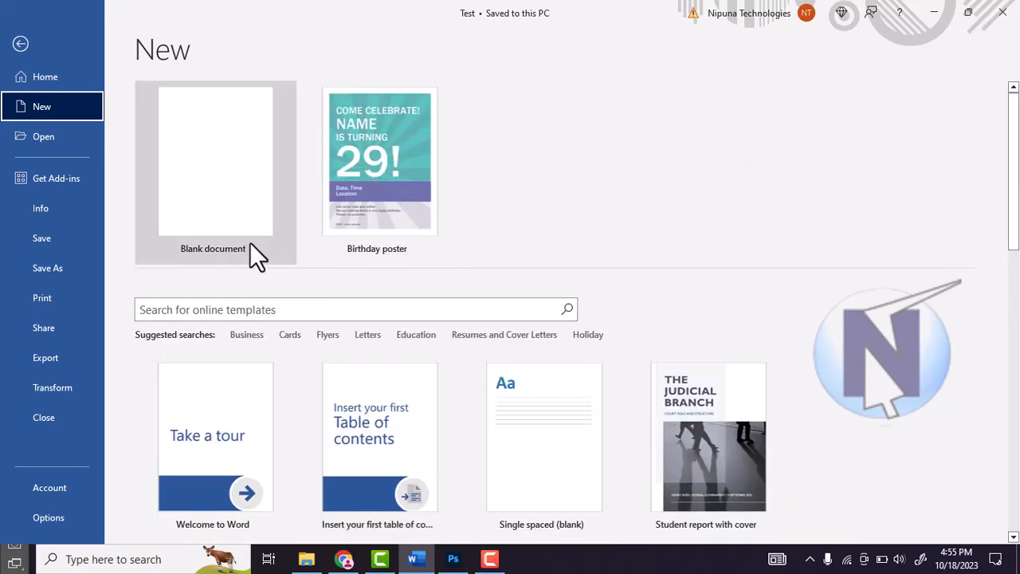
{"action": "left_click", "coordinate": [211, 168]}
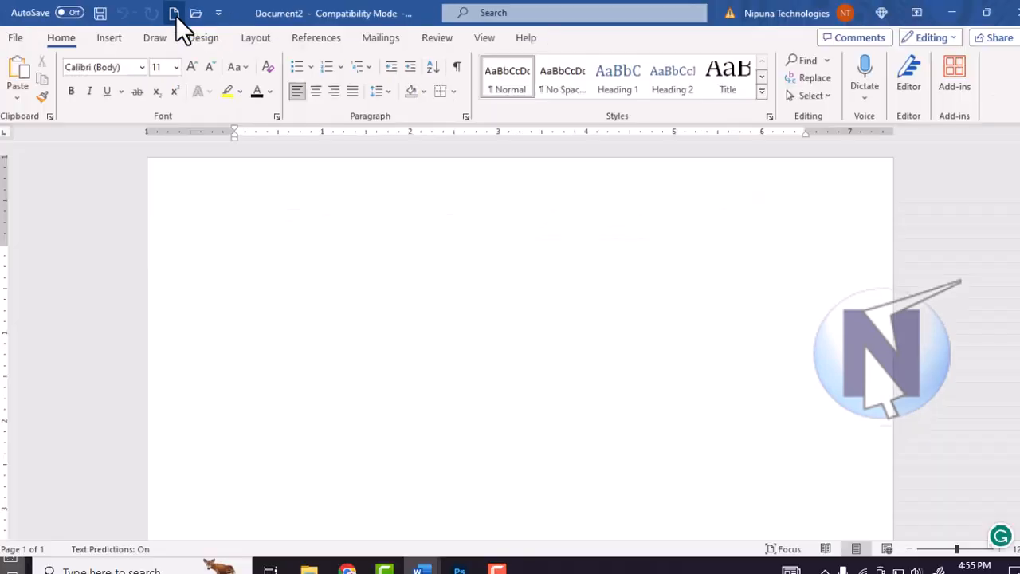
{"action": "left_click", "coordinate": [173, 14]}
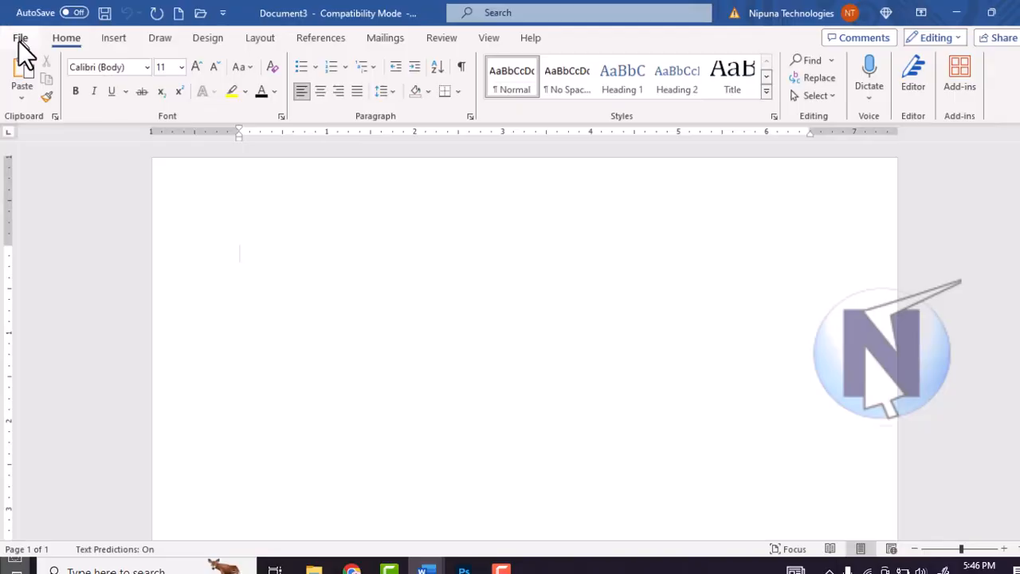
Step: Open the Test file from the Documents folder and review the Quick Access Toolbar's command list
{"action": "left_click", "coordinate": [39, 67]}
{"action": "left_click", "coordinate": [32, 137]}
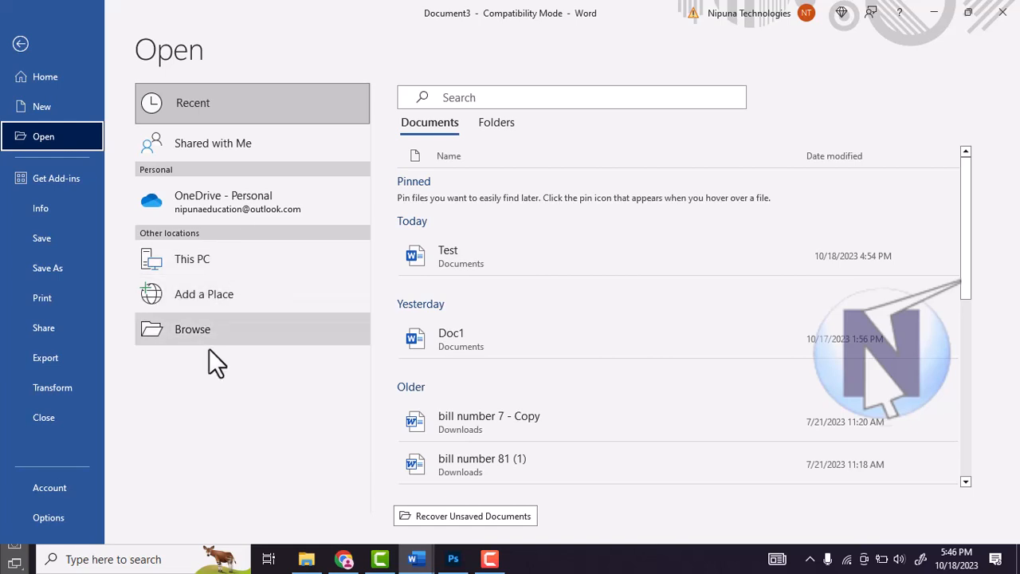
{"action": "left_click", "coordinate": [211, 322]}
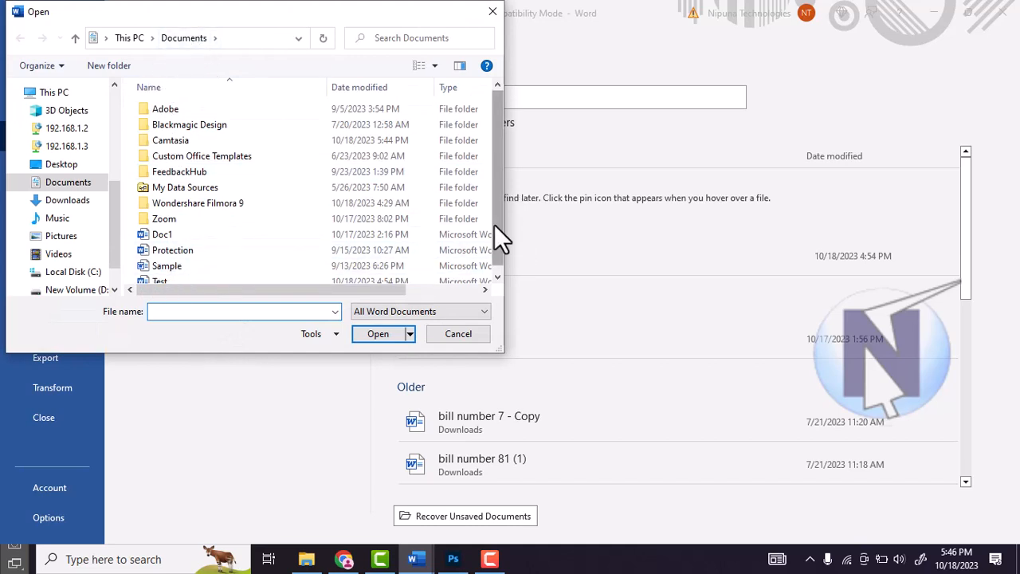
{"action": "scroll", "coordinate": [494, 224], "scroll_direction": "down", "scroll_amount": 1}
{"action": "left_click", "coordinate": [156, 275]}
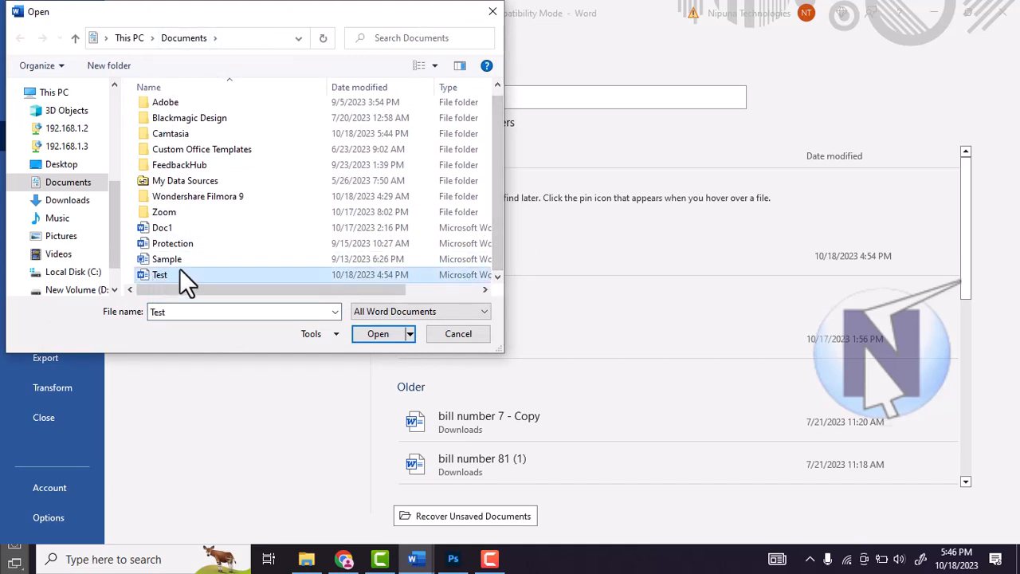
{"action": "left_click", "coordinate": [379, 334]}
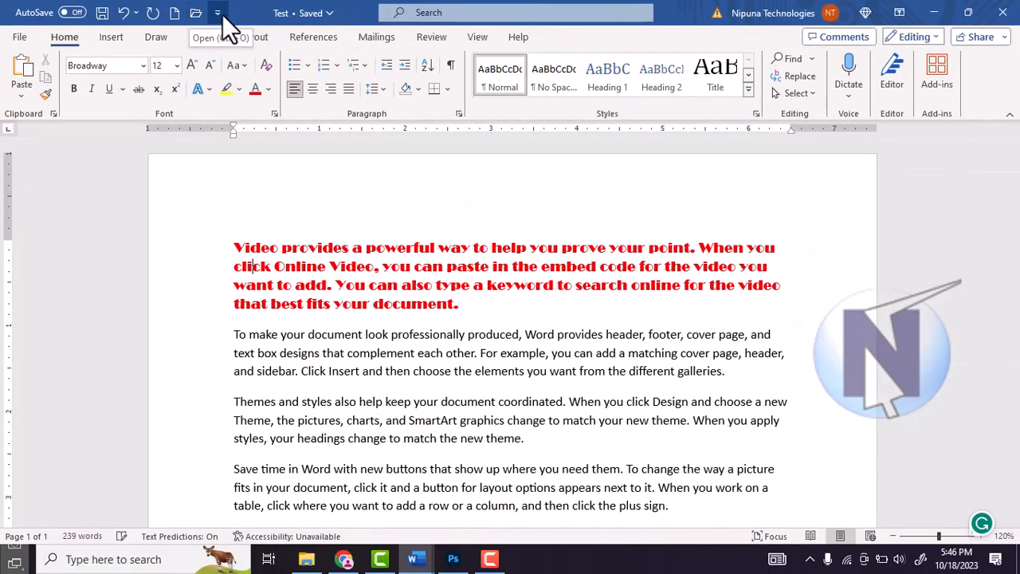
{"action": "left_click", "coordinate": [218, 13]}
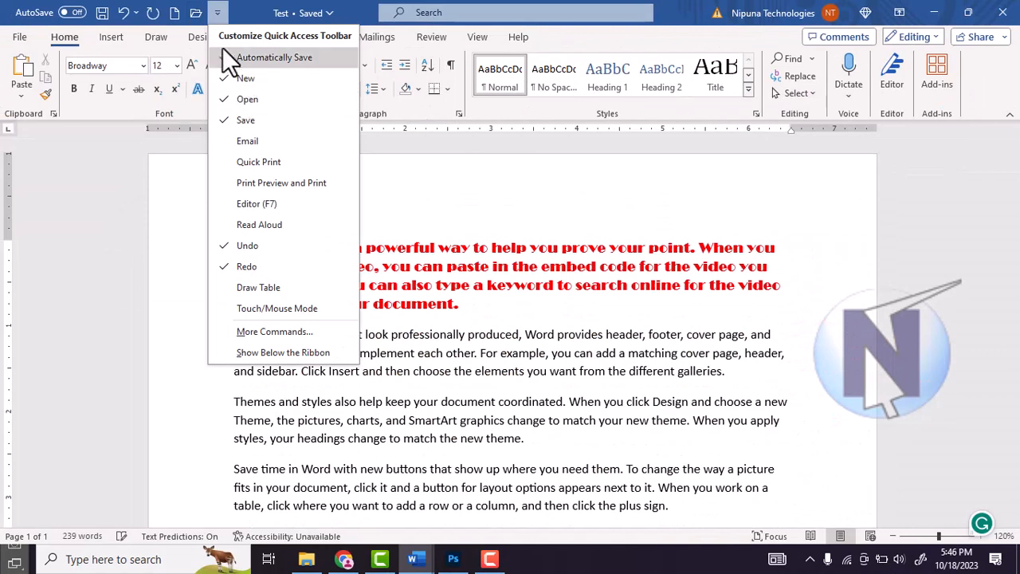
{"action": "left_click", "coordinate": [220, 12]}
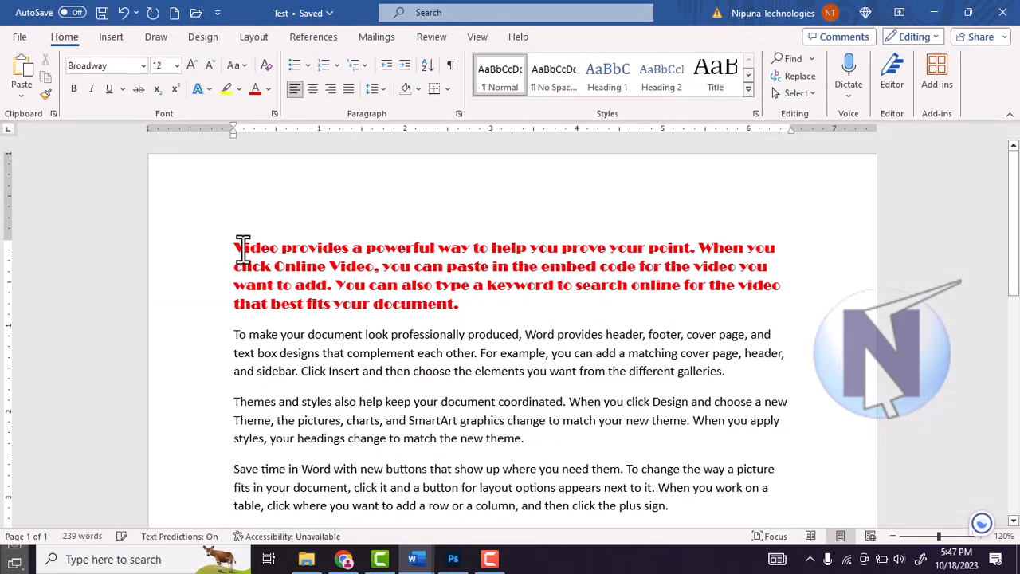
Step: Switch to the blank Document2 and close it
{"action": "left_click", "coordinate": [19, 37]}
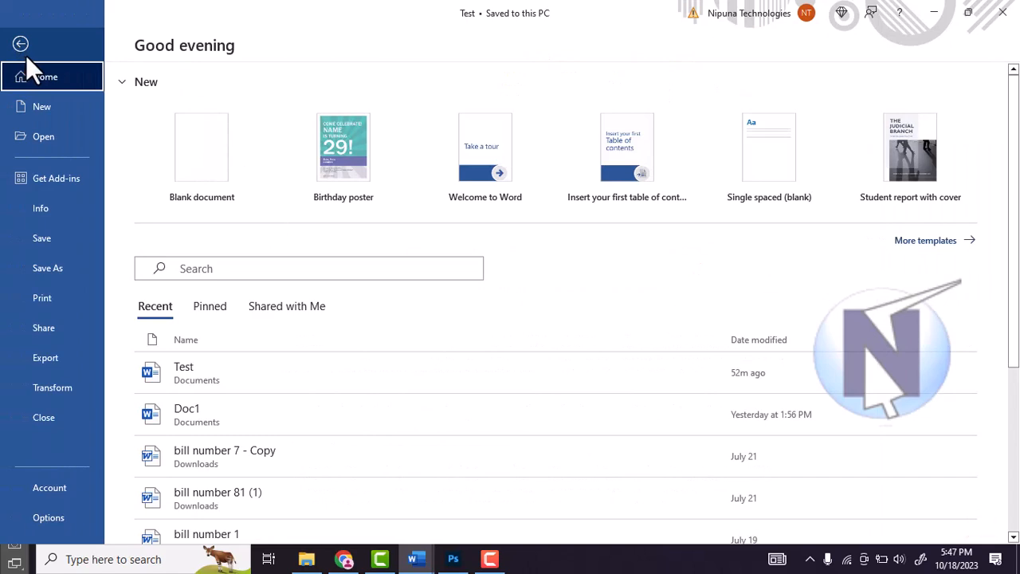
{"action": "mouse_move", "coordinate": [436, 560]}
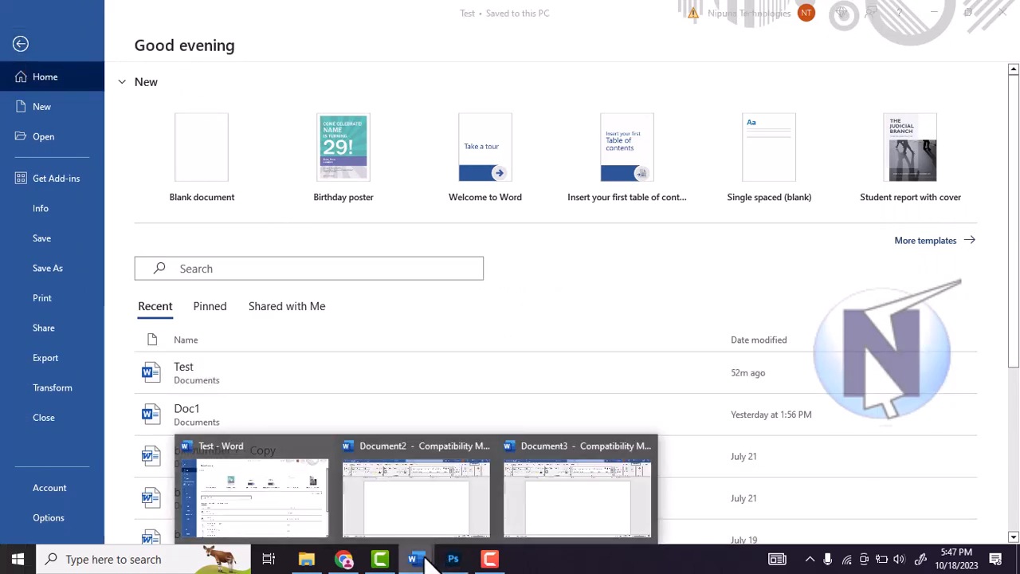
{"action": "mouse_move", "coordinate": [430, 527]}
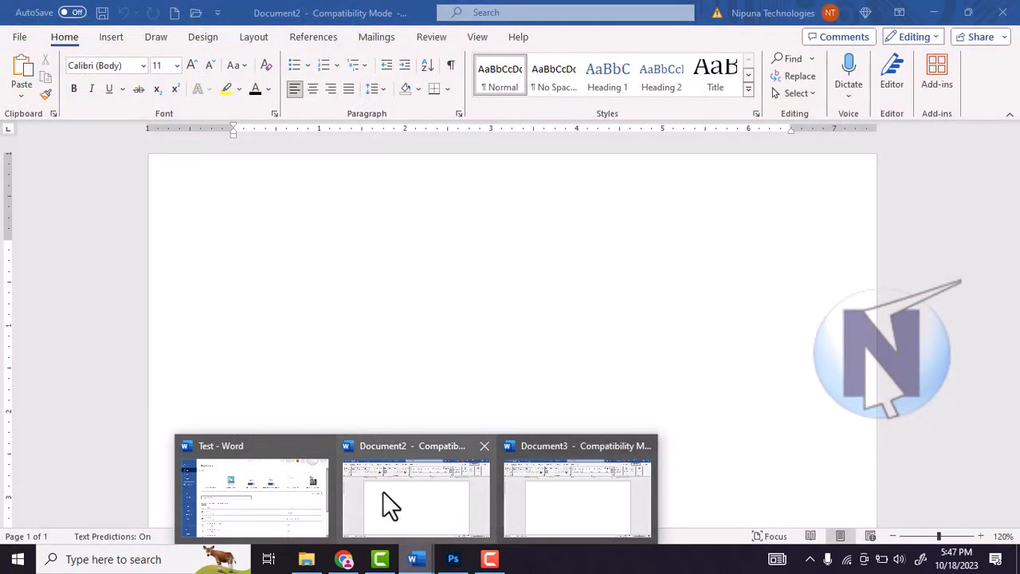
{"action": "left_click", "coordinate": [383, 494]}
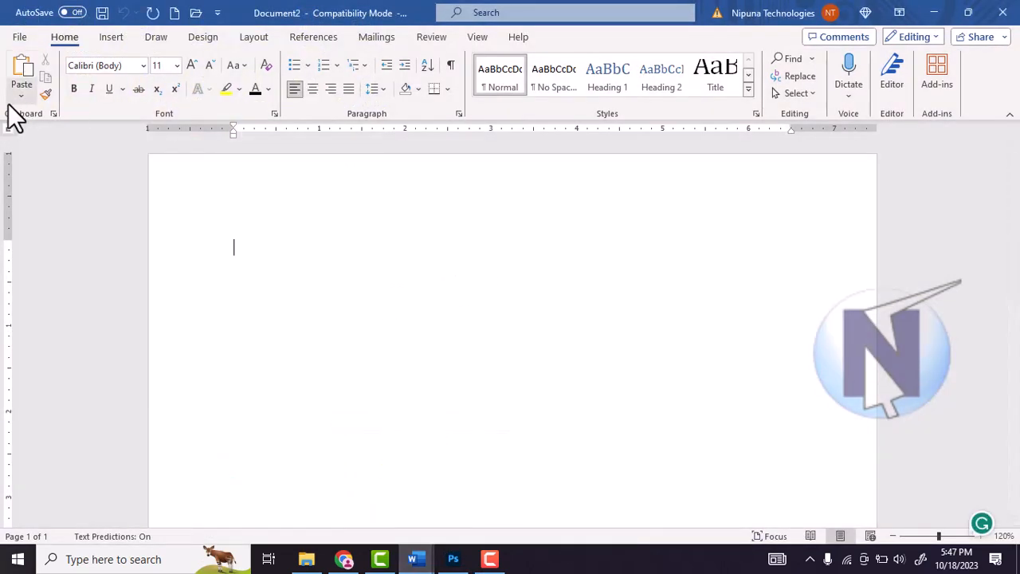
{"action": "left_click", "coordinate": [20, 38]}
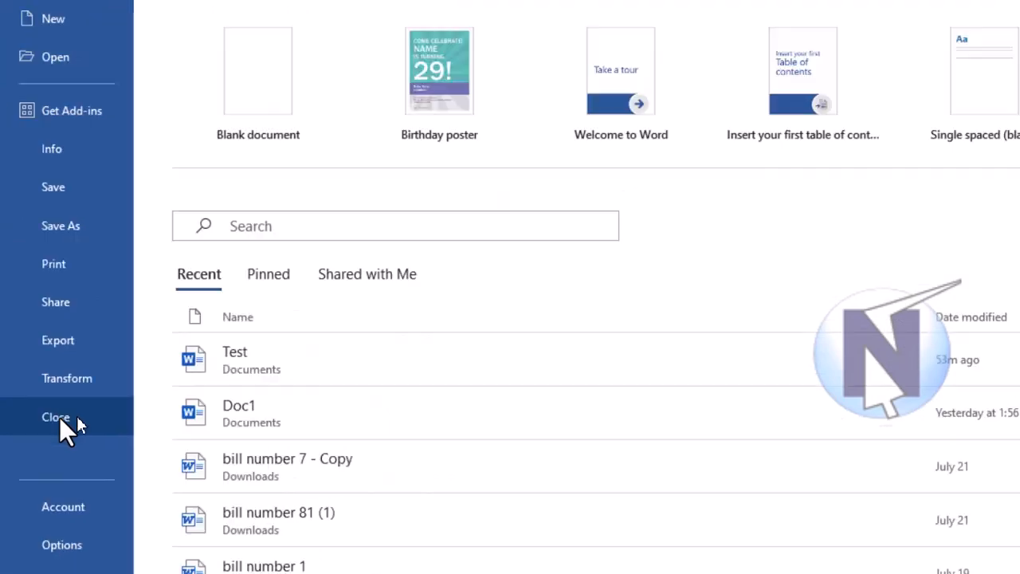
{"action": "left_click", "coordinate": [123, 419]}
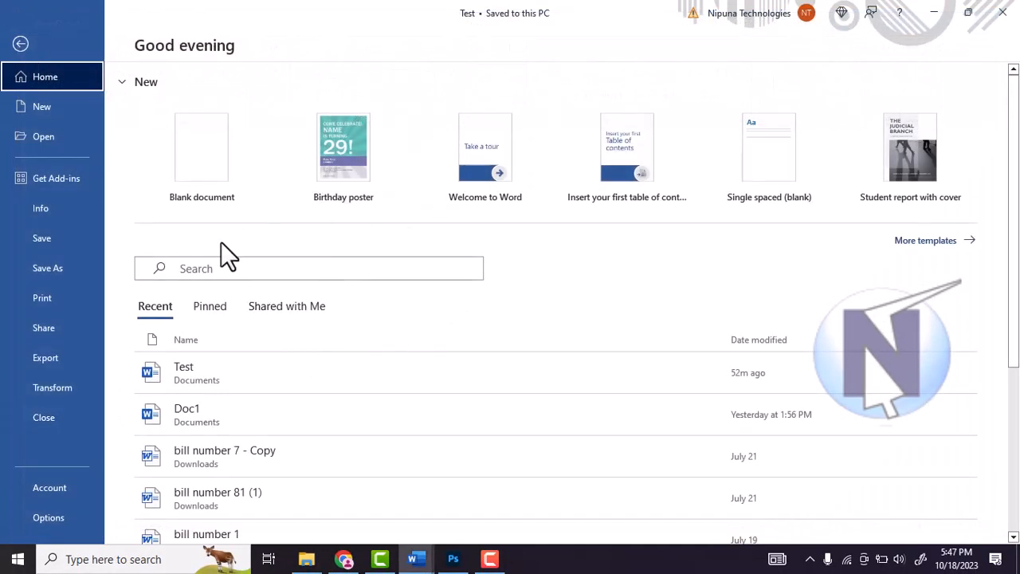
Step: Close the Test document and the blank Document3
{"action": "left_click", "coordinate": [58, 429]}
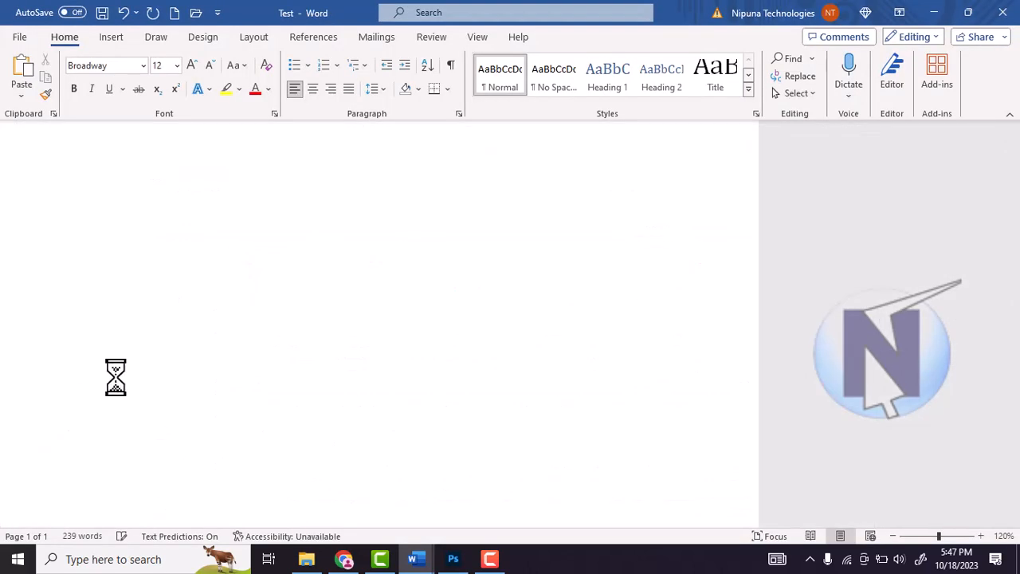
{"action": "left_click", "coordinate": [19, 37]}
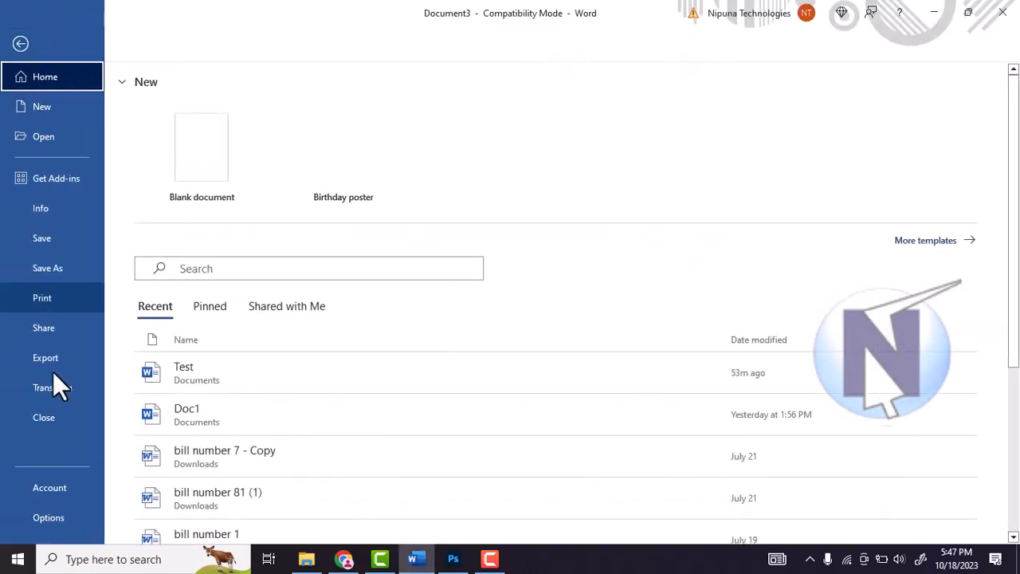
{"action": "left_click", "coordinate": [43, 417]}
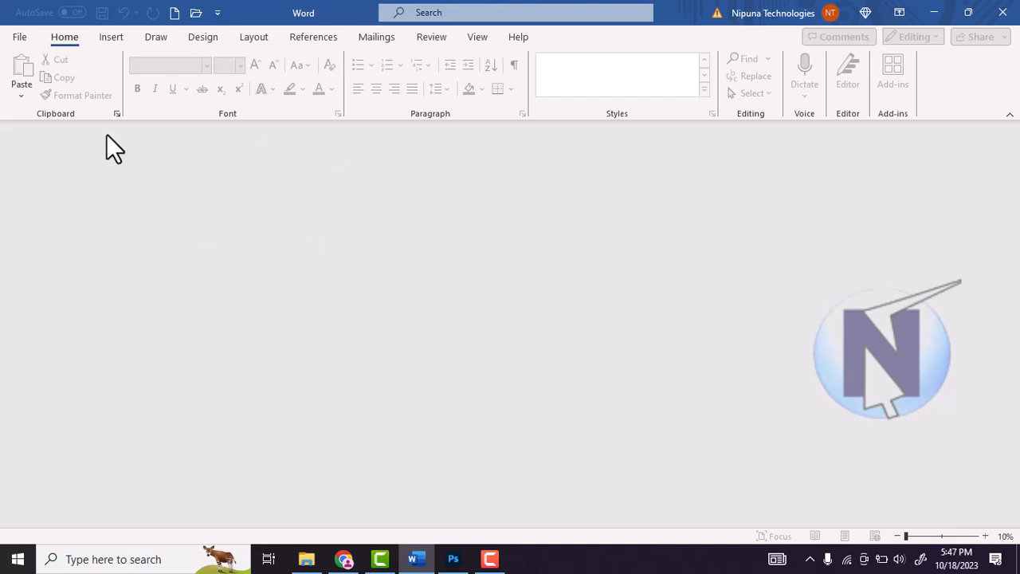
Step: Create a new blank document and reopen Test from the recent documents
{"action": "left_click", "coordinate": [174, 14]}
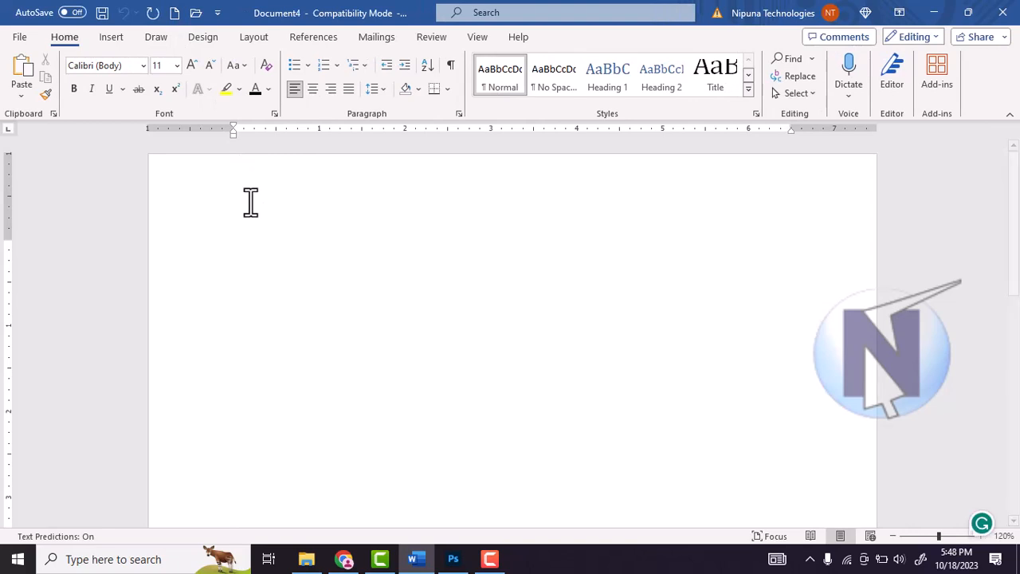
{"action": "left_click", "coordinate": [19, 37]}
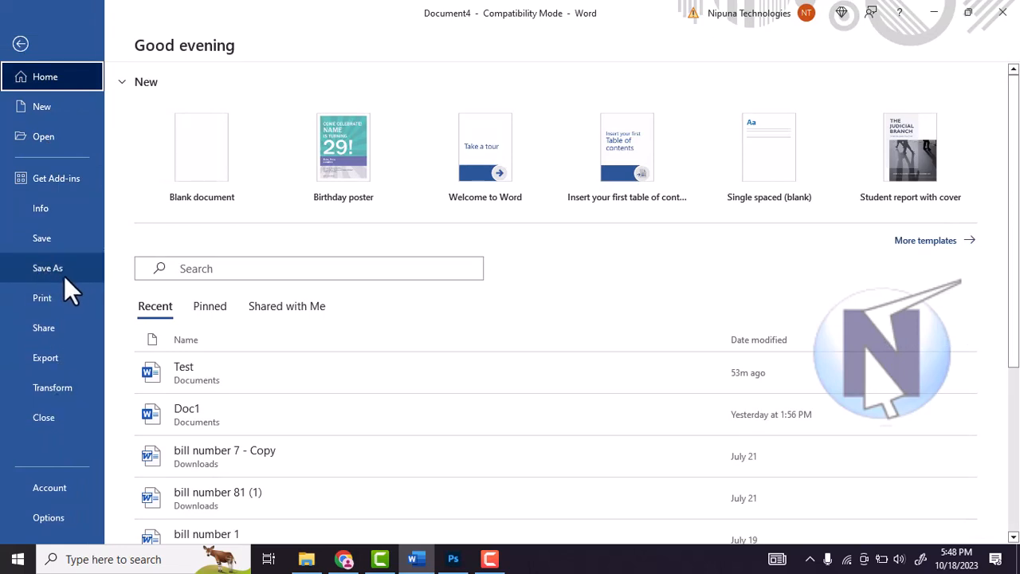
{"action": "left_click", "coordinate": [50, 133]}
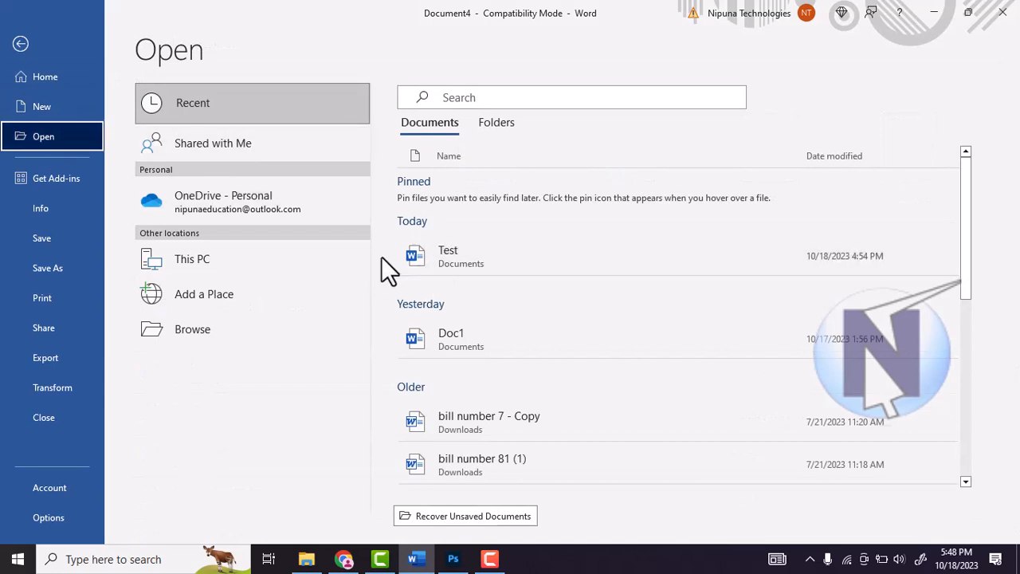
{"action": "left_click", "coordinate": [463, 260]}
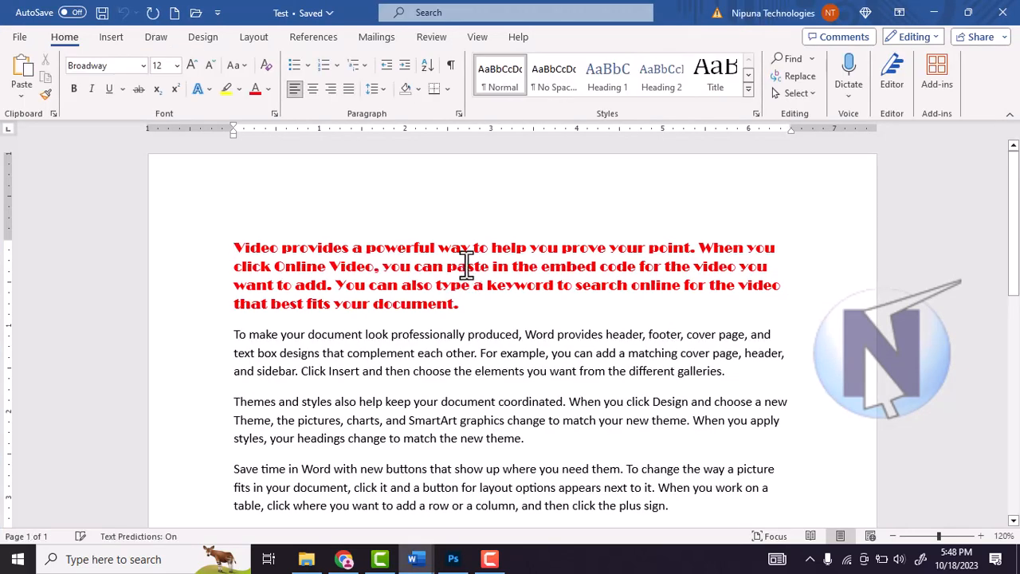
{"action": "left_click", "coordinate": [467, 265]}
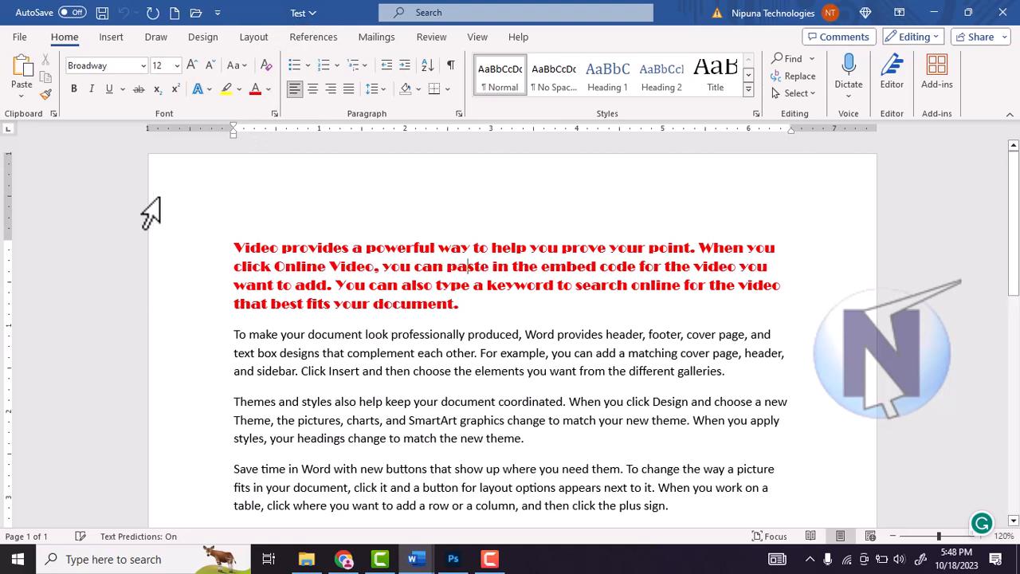
Step: Save a copy of the Test document in the Documents folder as a Word Document named Nipuna
{"action": "left_click", "coordinate": [21, 39]}
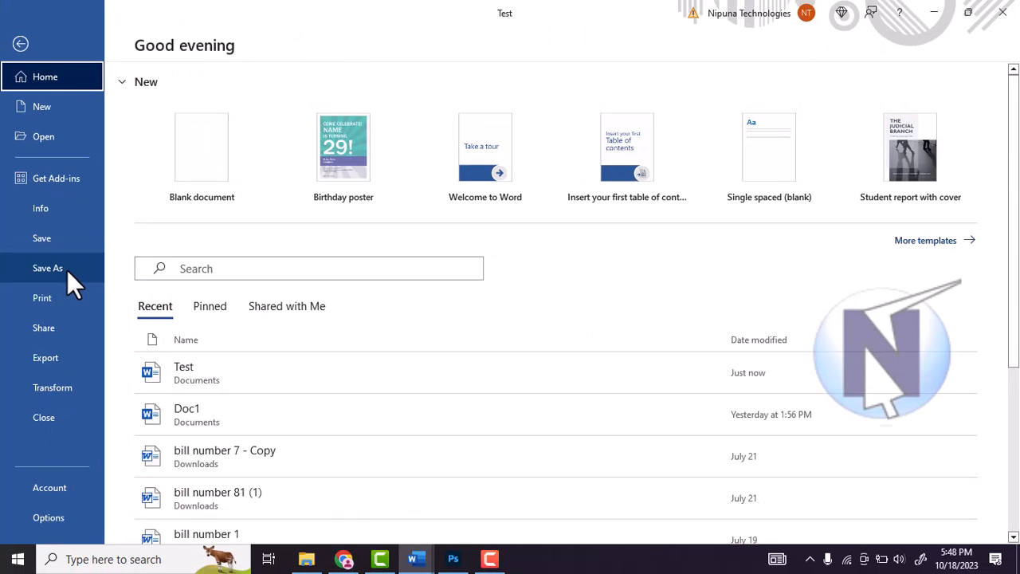
{"action": "left_click", "coordinate": [27, 50]}
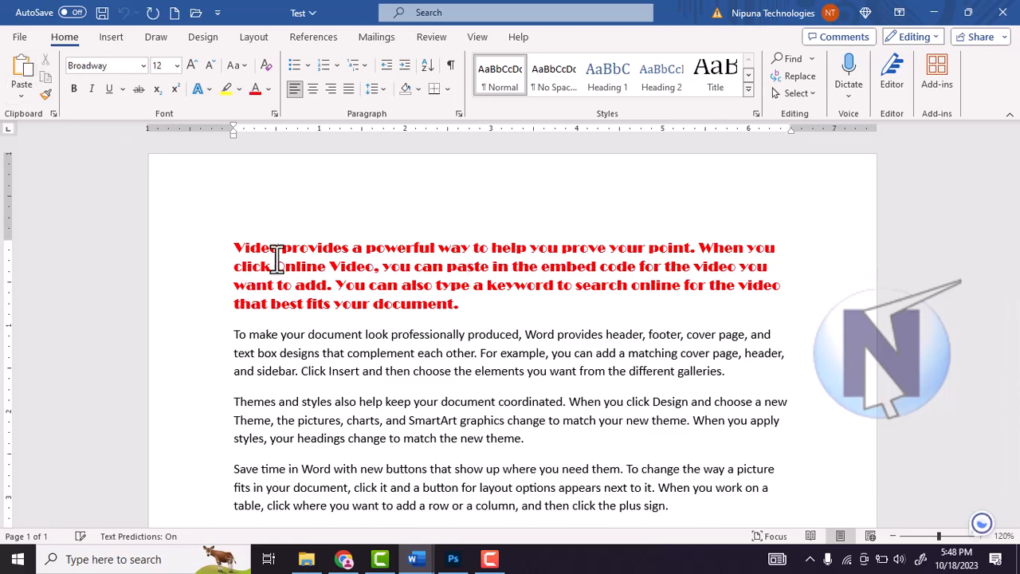
{"action": "left_click", "coordinate": [28, 41]}
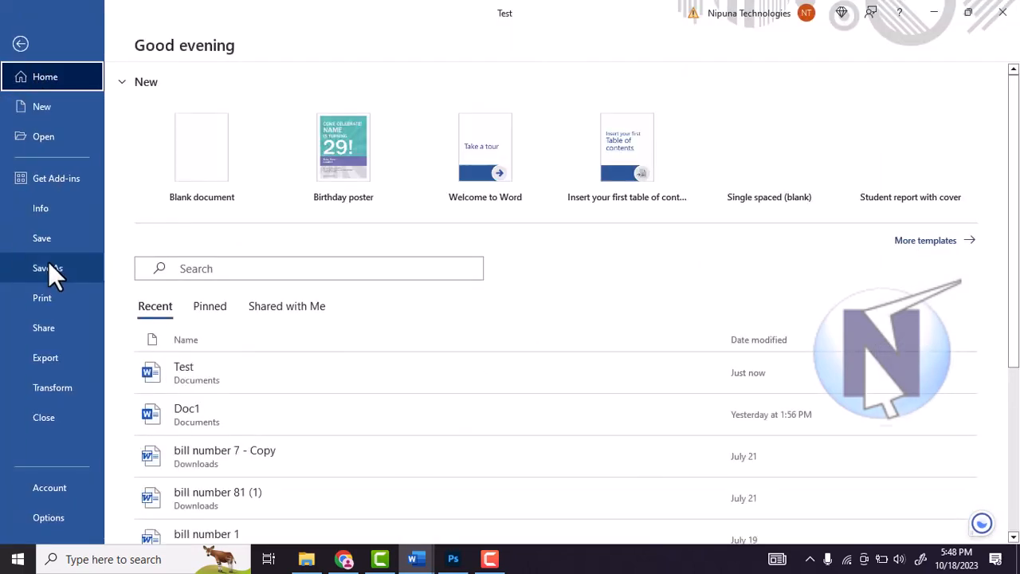
{"action": "left_click", "coordinate": [49, 265]}
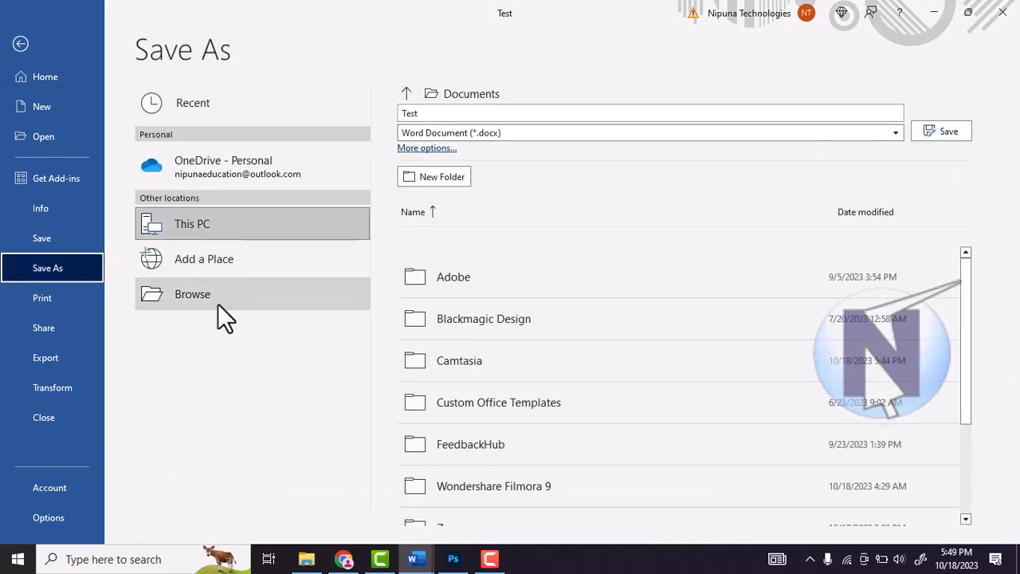
{"action": "left_click", "coordinate": [223, 297]}
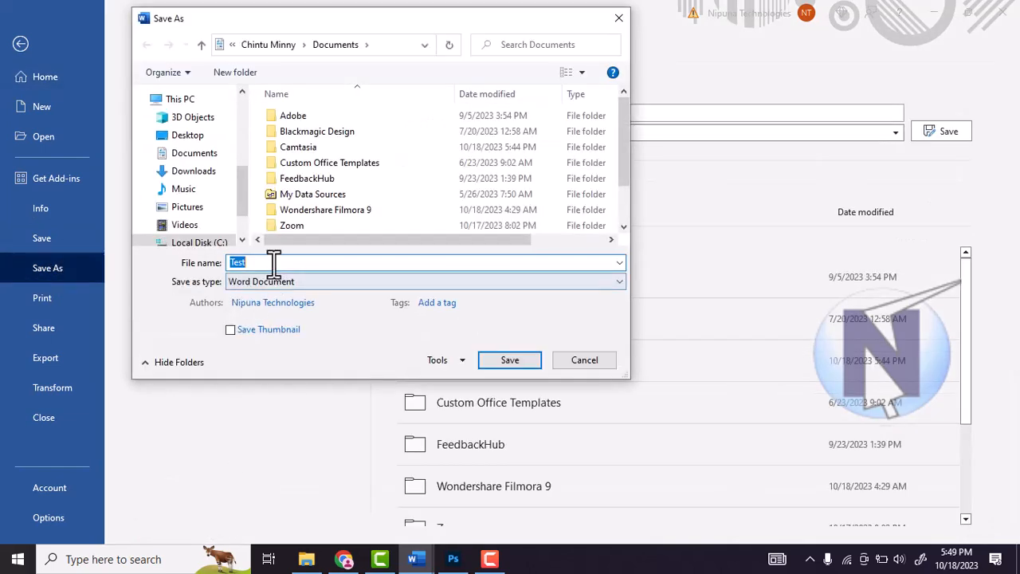
{"action": "left_click", "coordinate": [263, 263]}
{"action": "left_click_drag", "start_coordinate": [263, 263], "coordinate": [206, 267]}
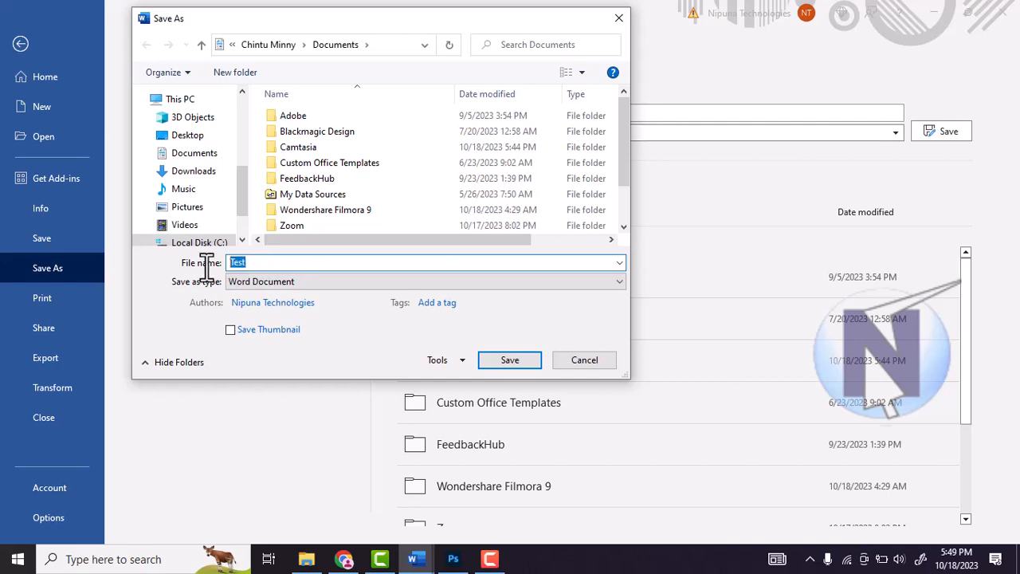
{"action": "type", "text": "Nipuna"}
{"action": "left_click", "coordinate": [510, 360]}
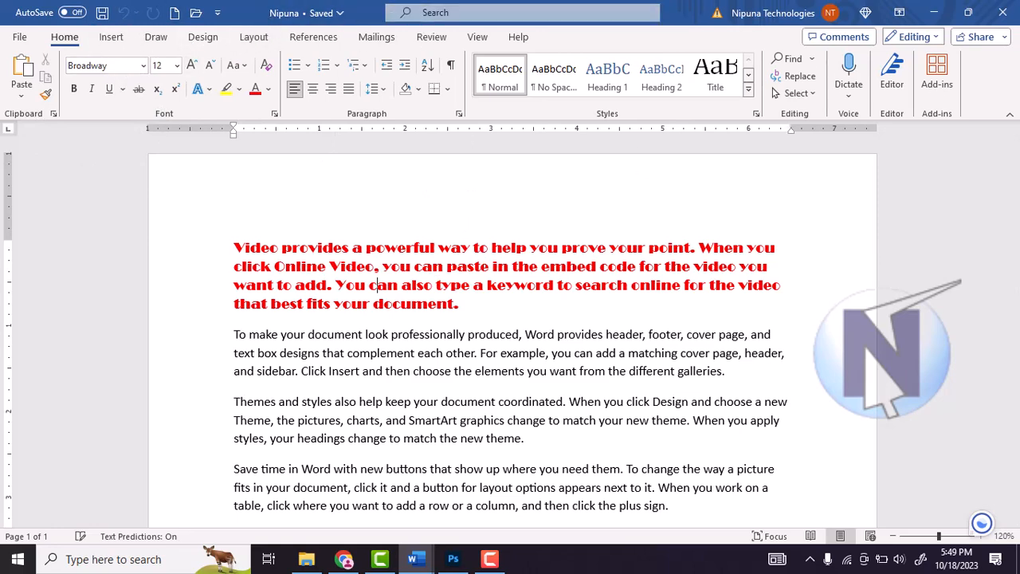
{"action": "left_click", "coordinate": [22, 38]}
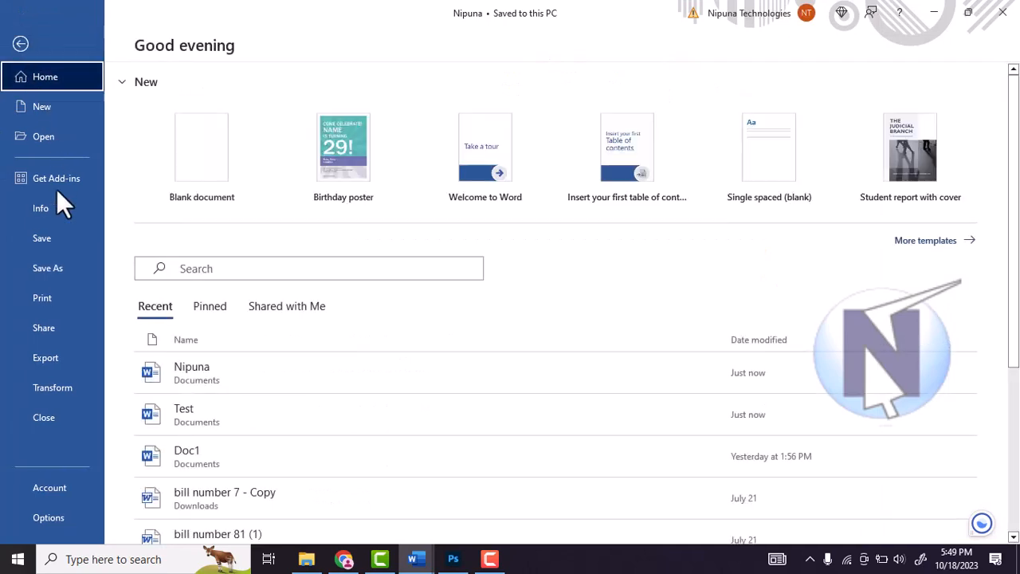
{"action": "left_click", "coordinate": [20, 44]}
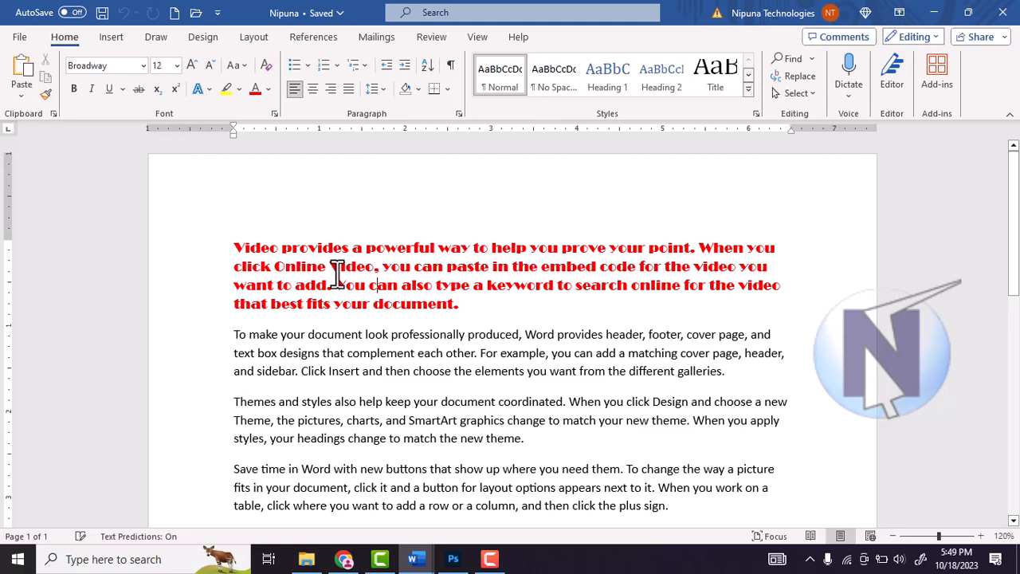
{"action": "left_click", "coordinate": [15, 34]}
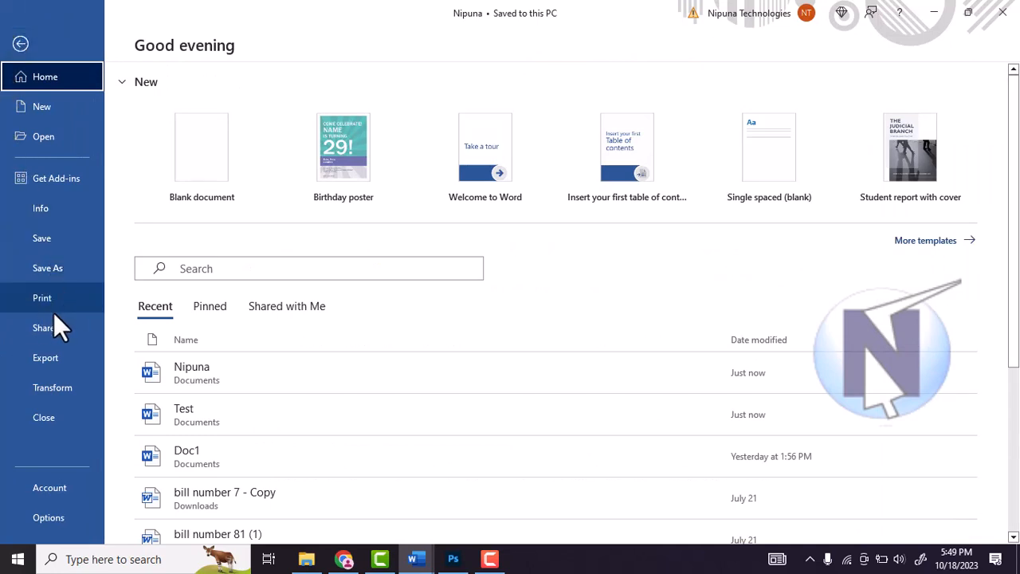
{"action": "left_click", "coordinate": [20, 44]}
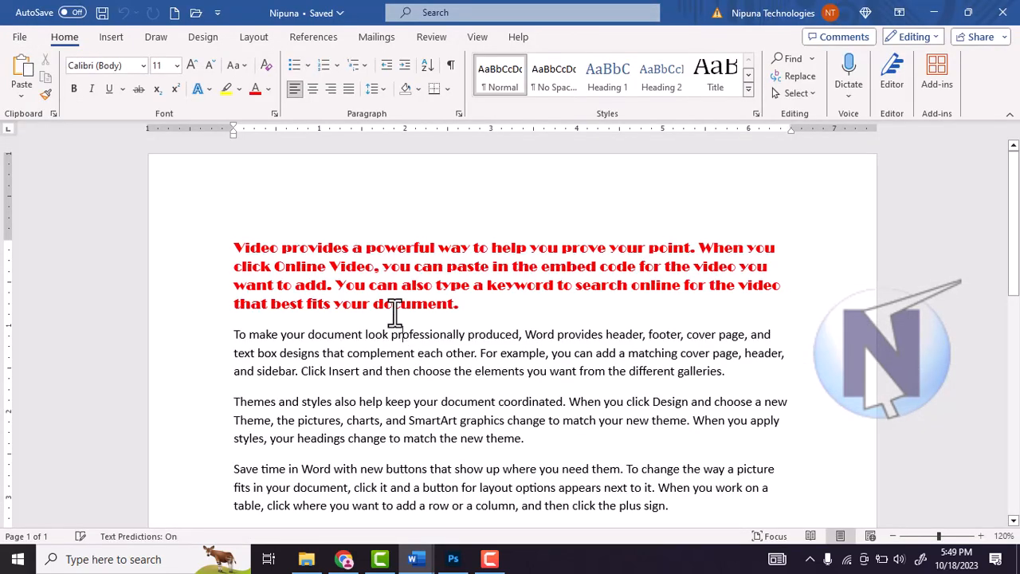
Step: View the sharing options for the Nipuna document and close them without sharing
{"action": "left_click", "coordinate": [21, 37]}
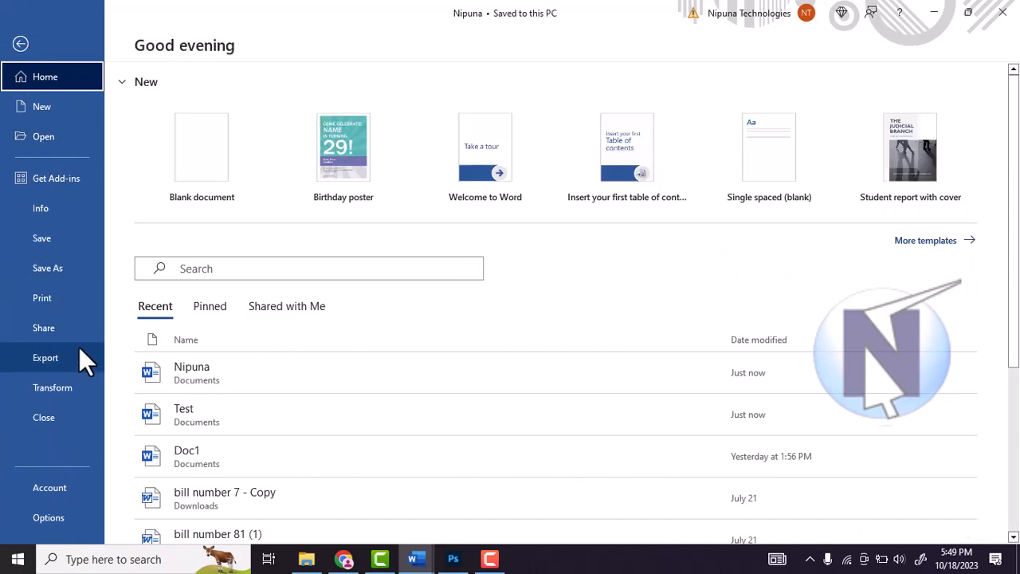
{"action": "left_click", "coordinate": [43, 327]}
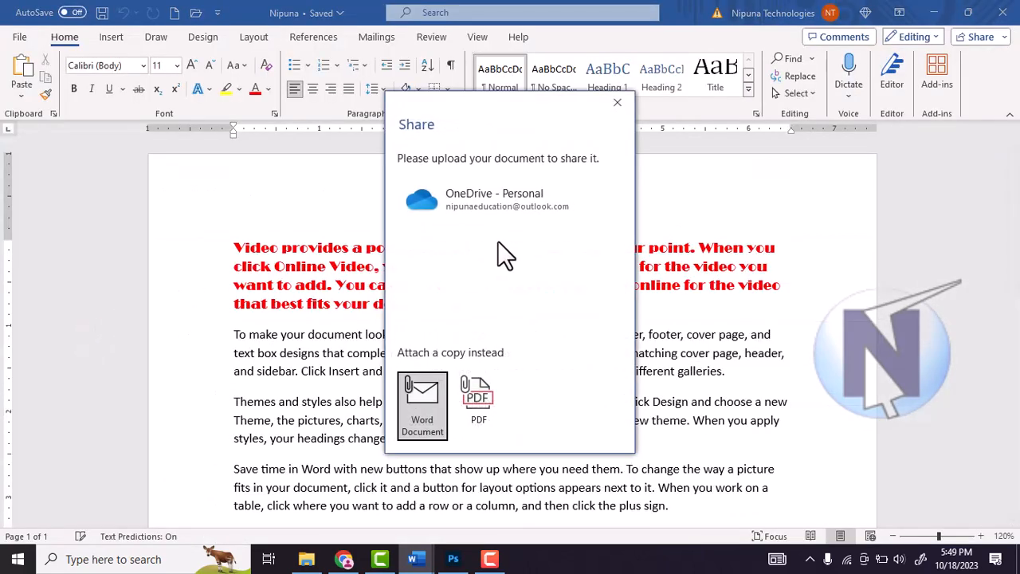
{"action": "left_click", "coordinate": [617, 103]}
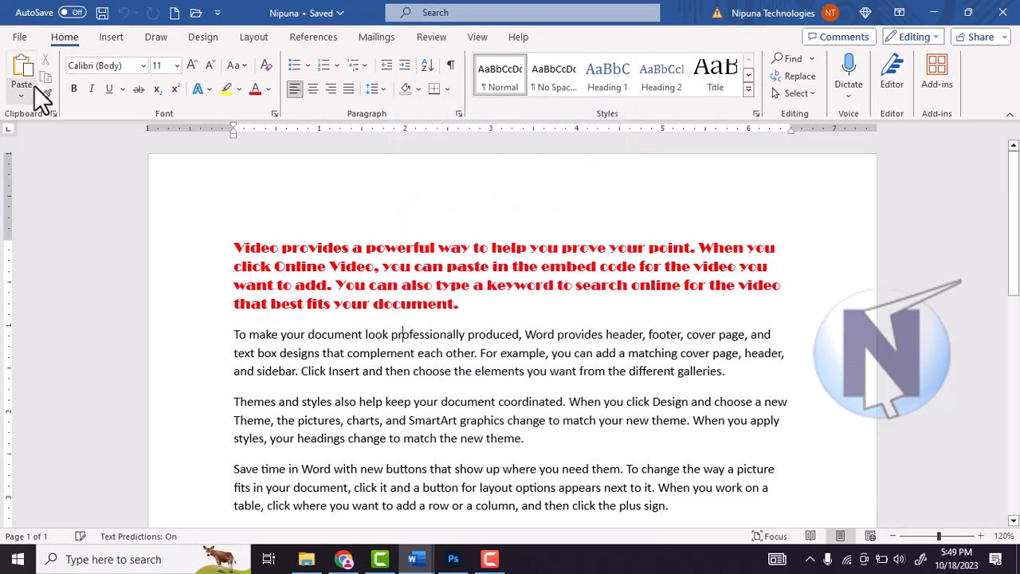
Step: View the export options for creating a PDF/XPS document and cancel without publishing
{"action": "left_click", "coordinate": [20, 36]}
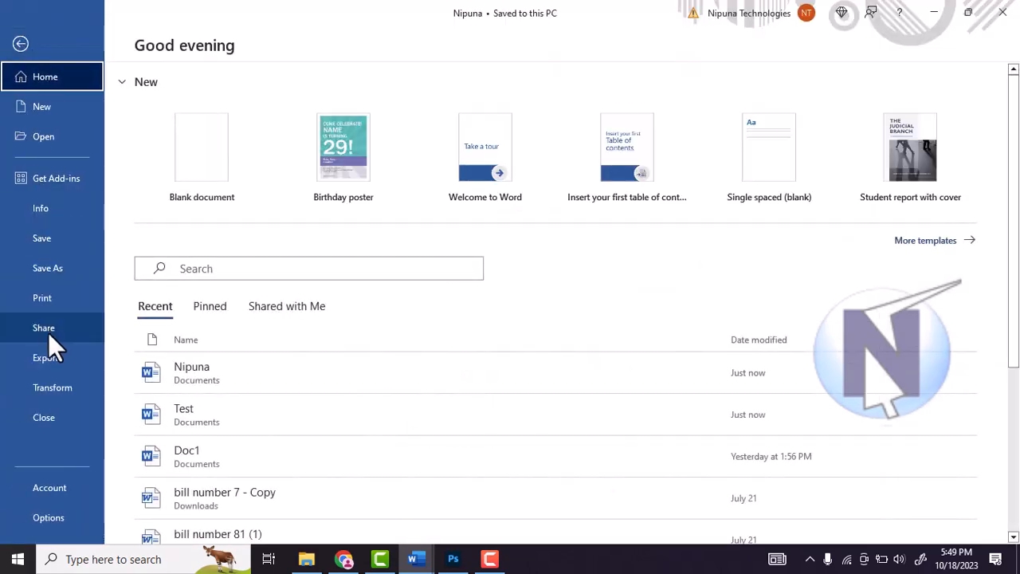
{"action": "left_click", "coordinate": [52, 361]}
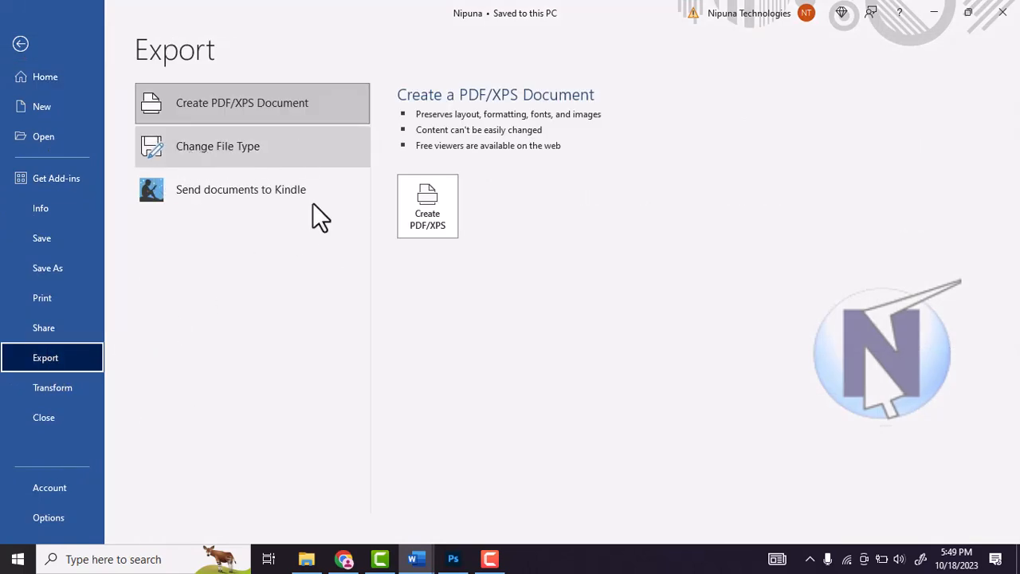
{"action": "left_click", "coordinate": [428, 223]}
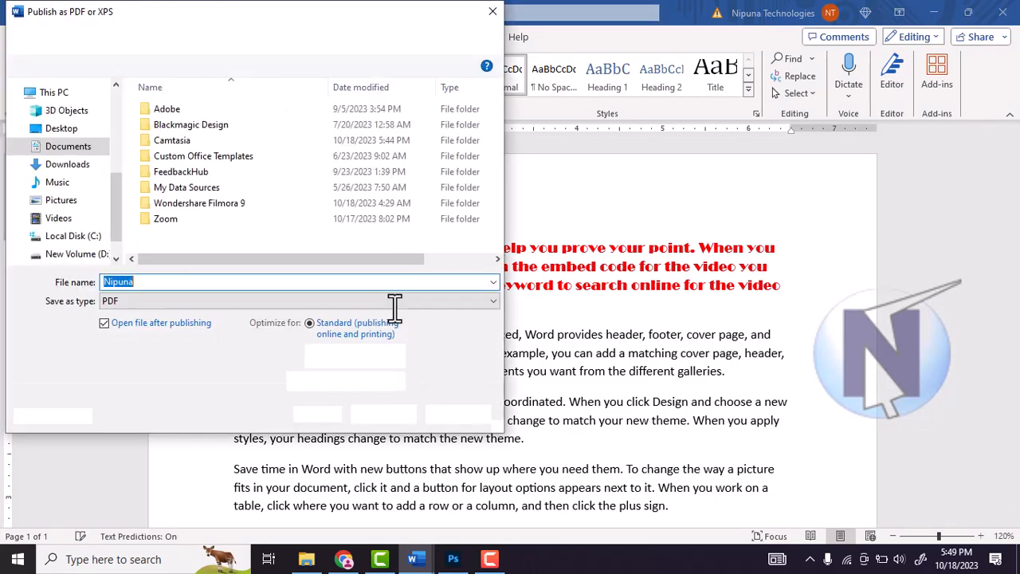
{"action": "left_click", "coordinate": [479, 415]}
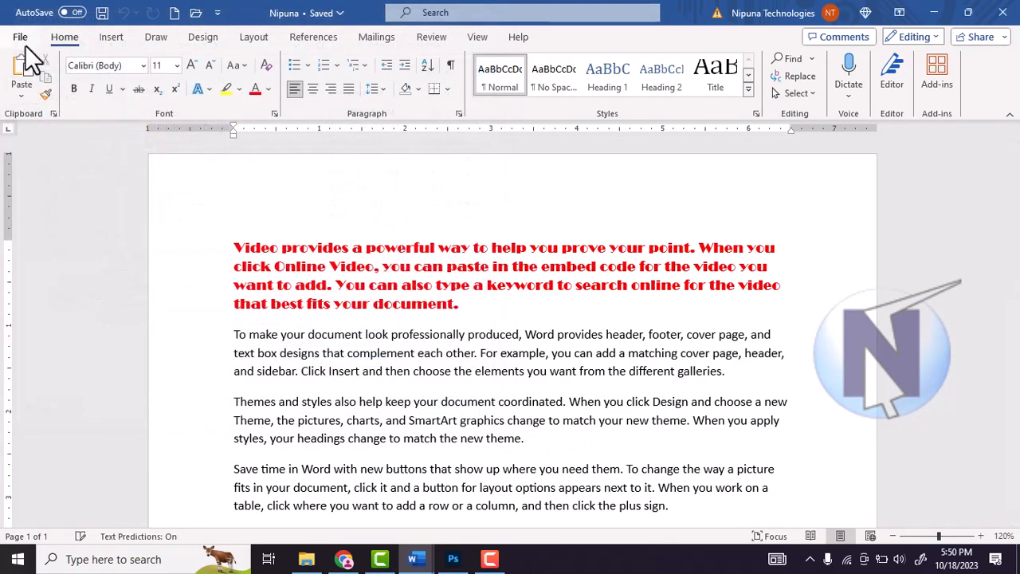
{"action": "left_click", "coordinate": [20, 38]}
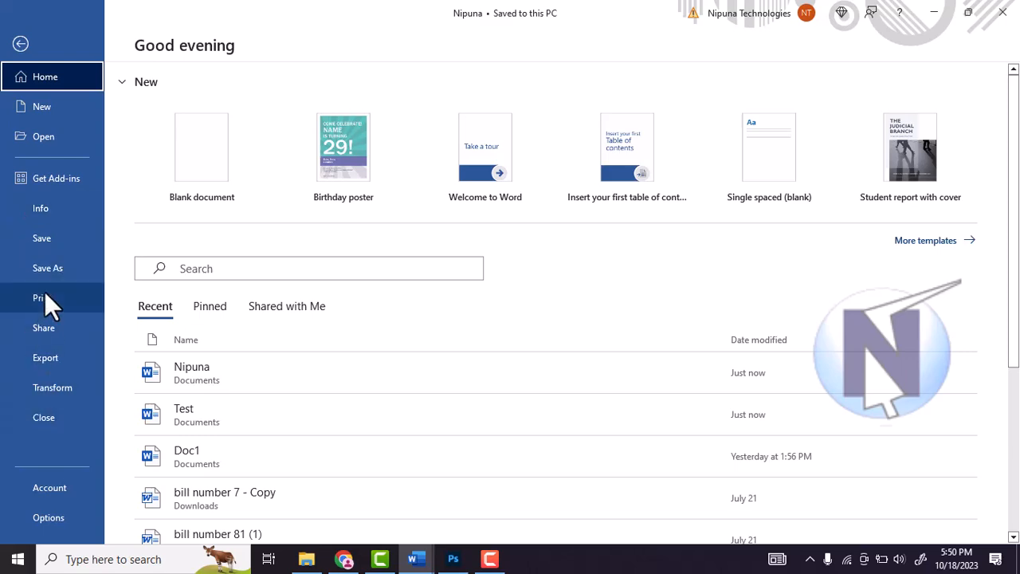
{"action": "left_click", "coordinate": [19, 43]}
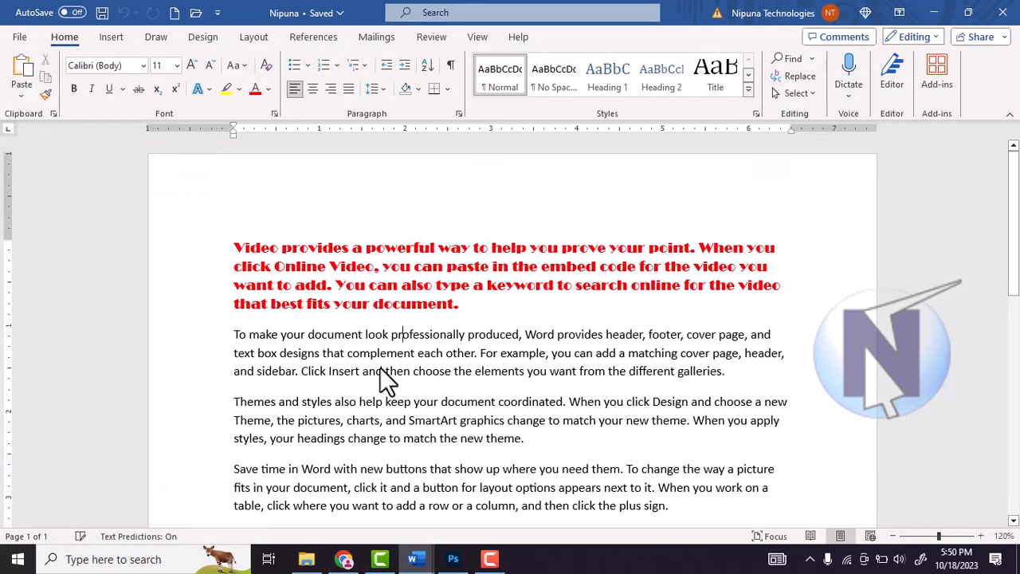
Step: Delete all the text in the Nipuna document
{"action": "left_click", "coordinate": [359, 317]}
{"action": "key", "text": "ctrl+a"}
{"action": "key", "text": "Delete"}
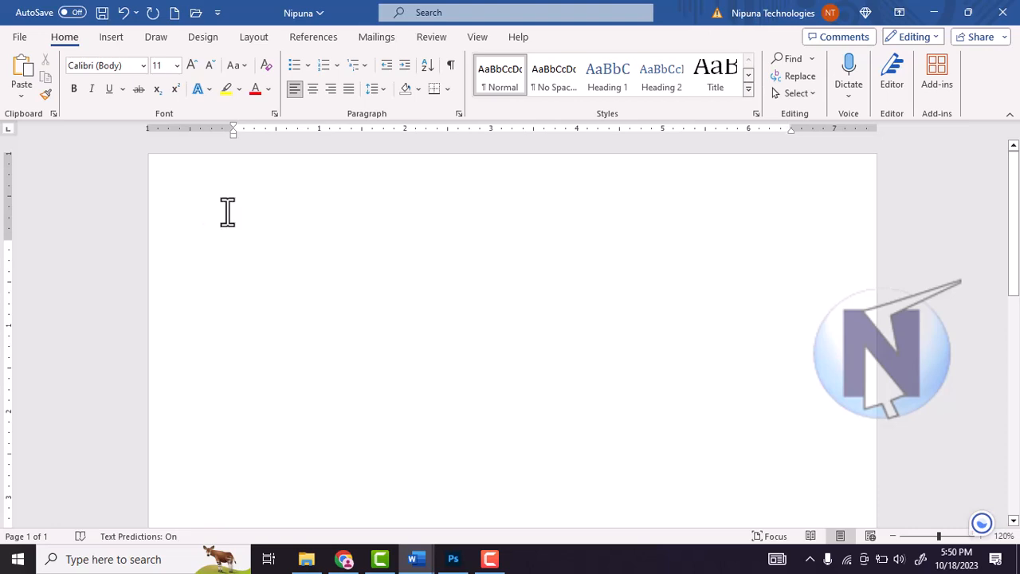
{"action": "left_click", "coordinate": [19, 37]}
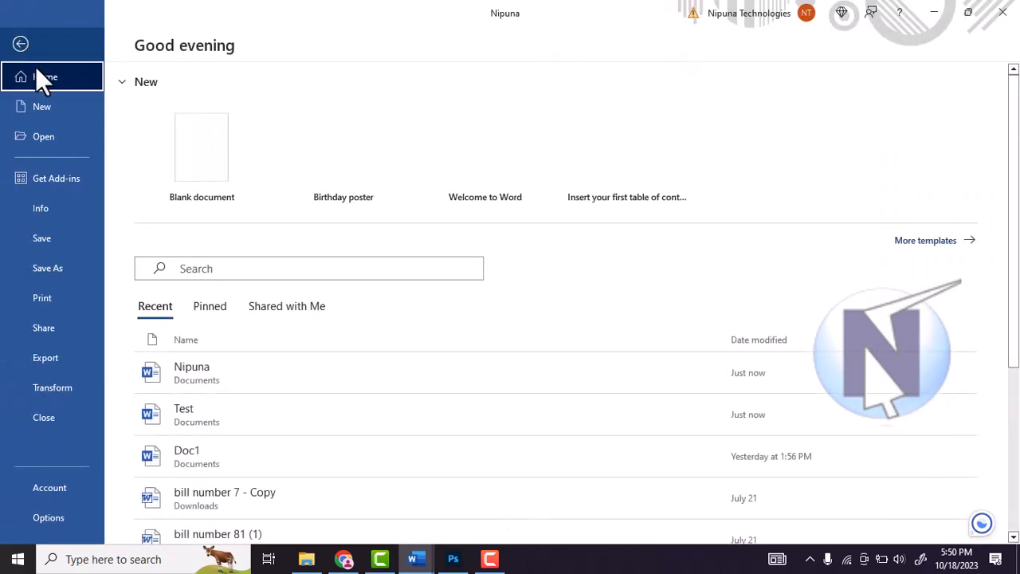
{"action": "left_click", "coordinate": [9, 46]}
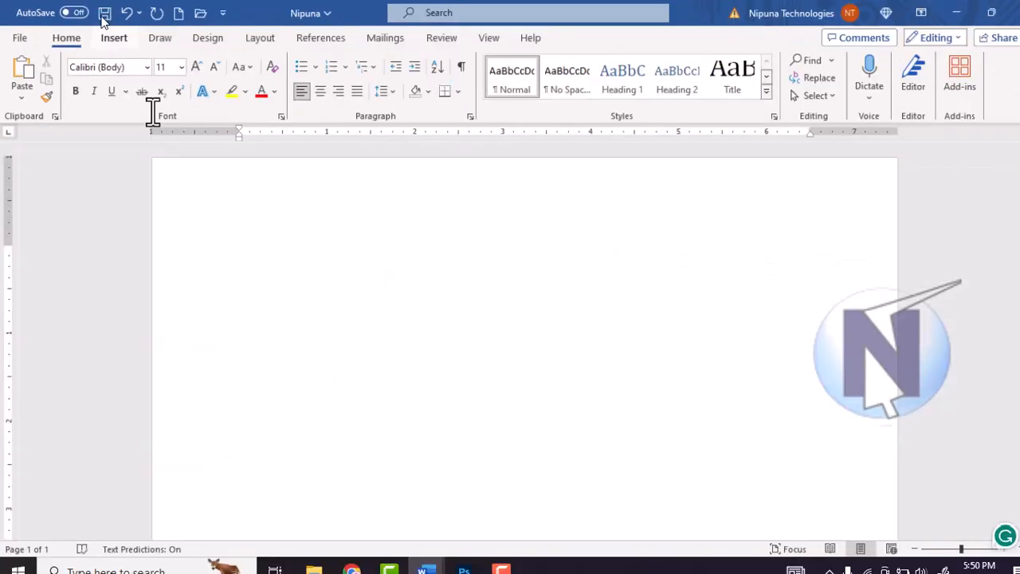
Step: Enter "Ctrl+s" as the first line of the emptied document
{"action": "left_click", "coordinate": [223, 248]}
{"action": "left_click", "coordinate": [286, 285]}
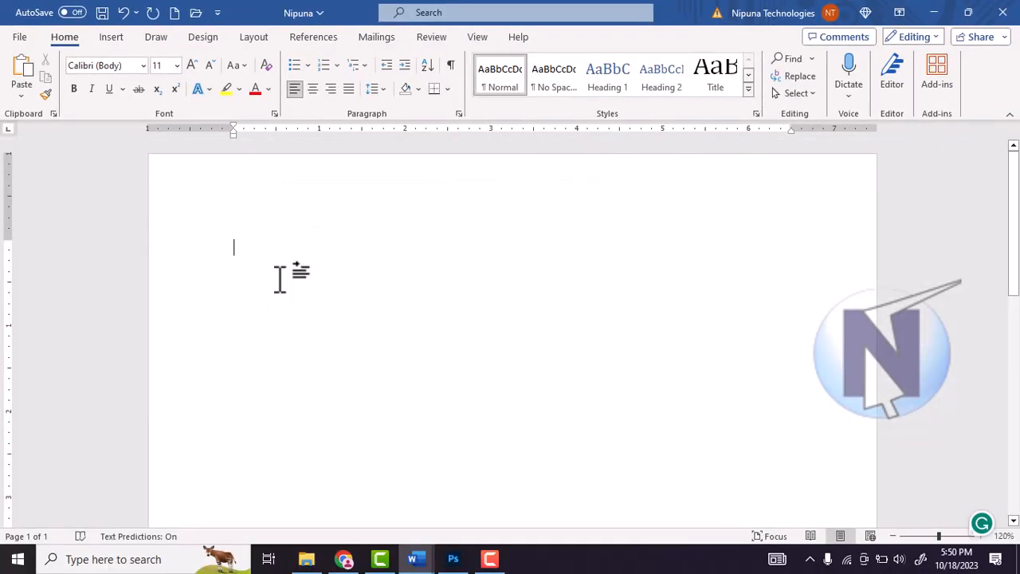
{"action": "type", "text": "ctrl+s"}
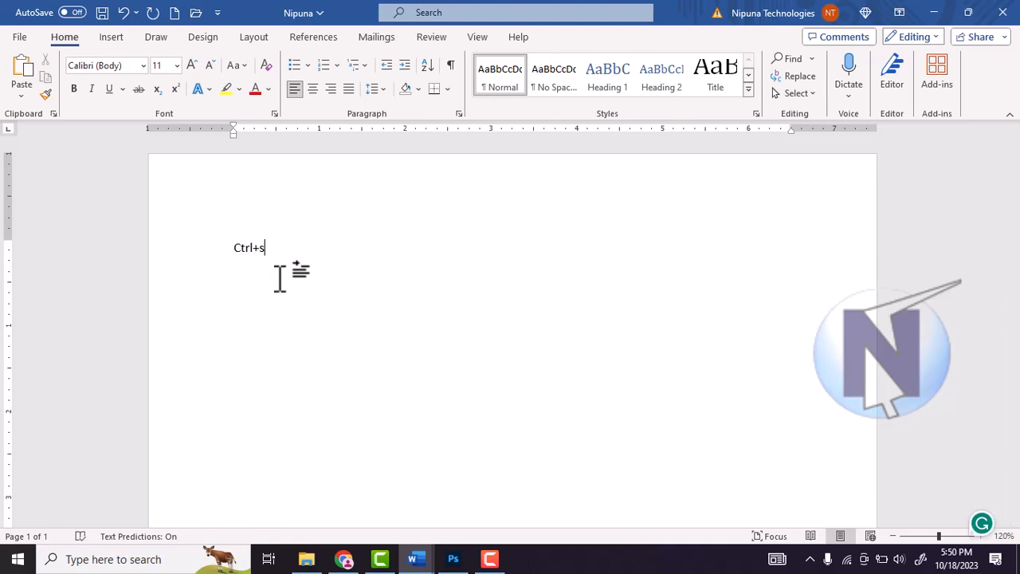
{"action": "left_click", "coordinate": [21, 37]}
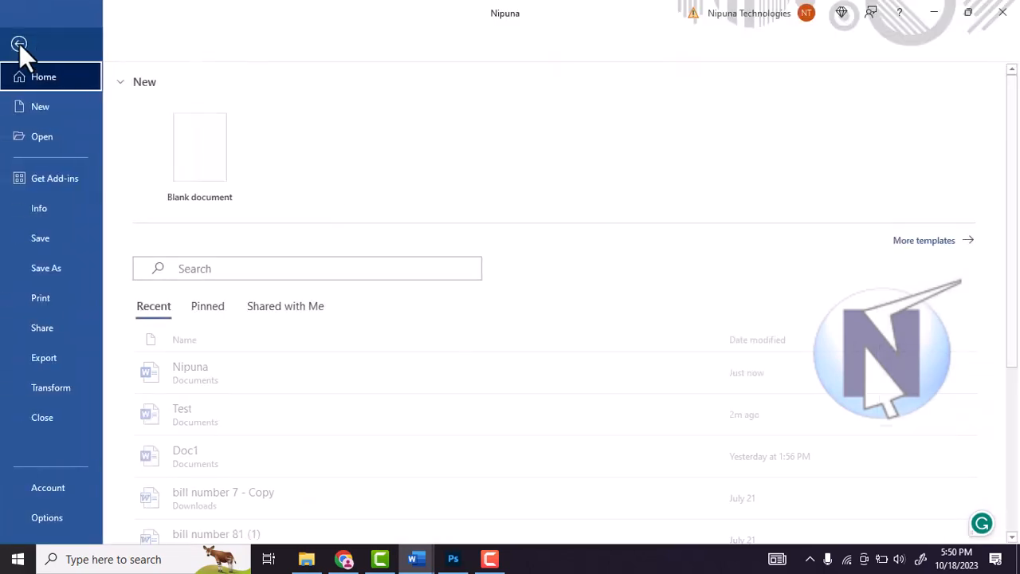
{"action": "left_click", "coordinate": [47, 109]}
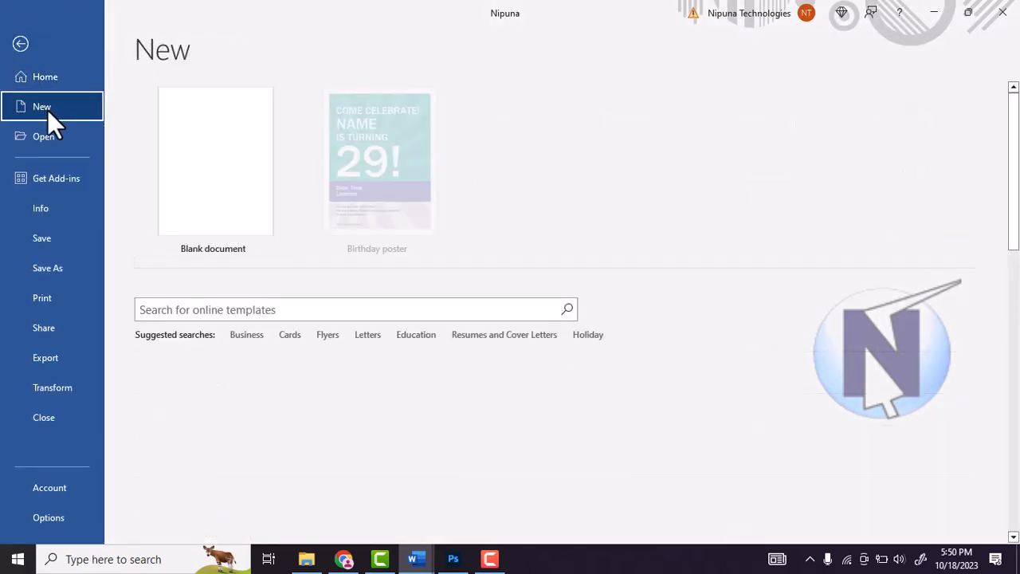
{"action": "left_click", "coordinate": [30, 51]}
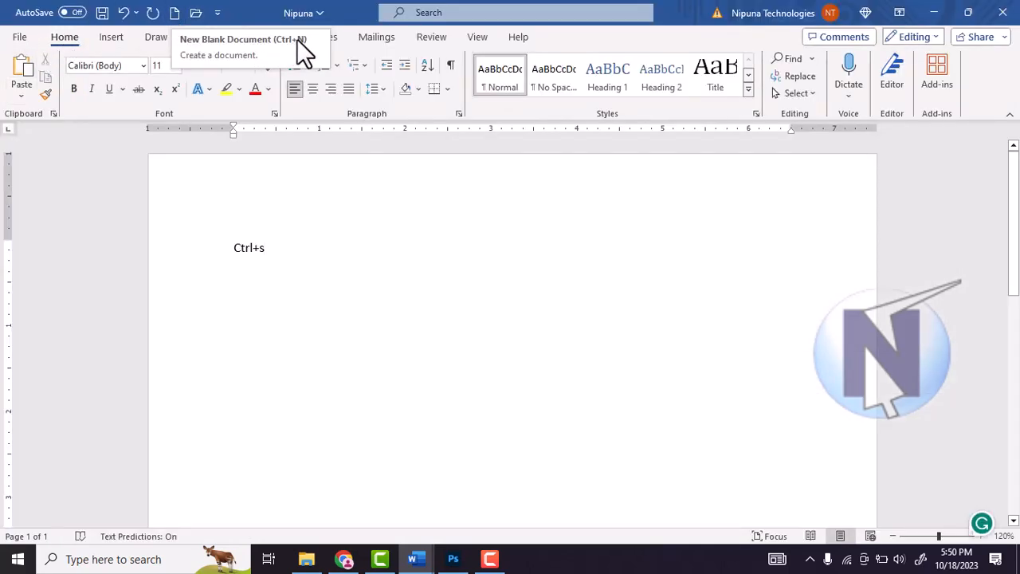
Step: Add a second line below "Ctrl+s" reading "Ctrl+o – Ctrl+f12"
{"action": "key", "text": "Return"}
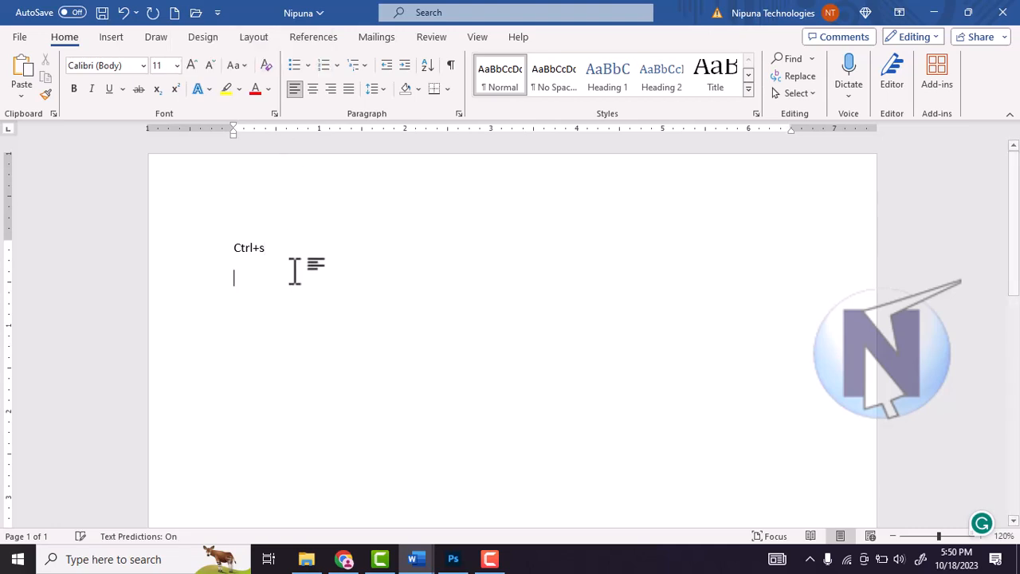
{"action": "left_click", "coordinate": [17, 38]}
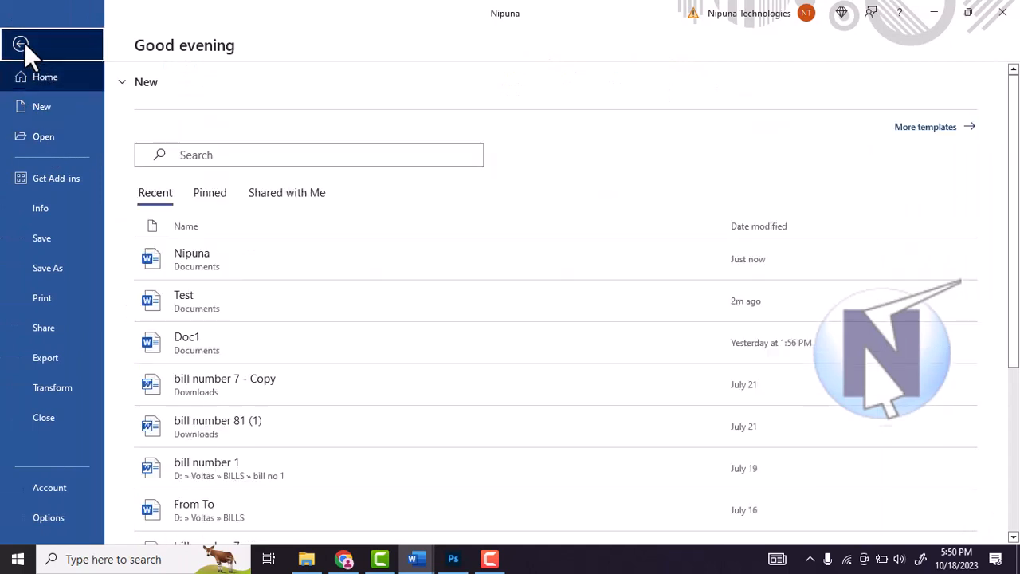
{"action": "left_click", "coordinate": [21, 43]}
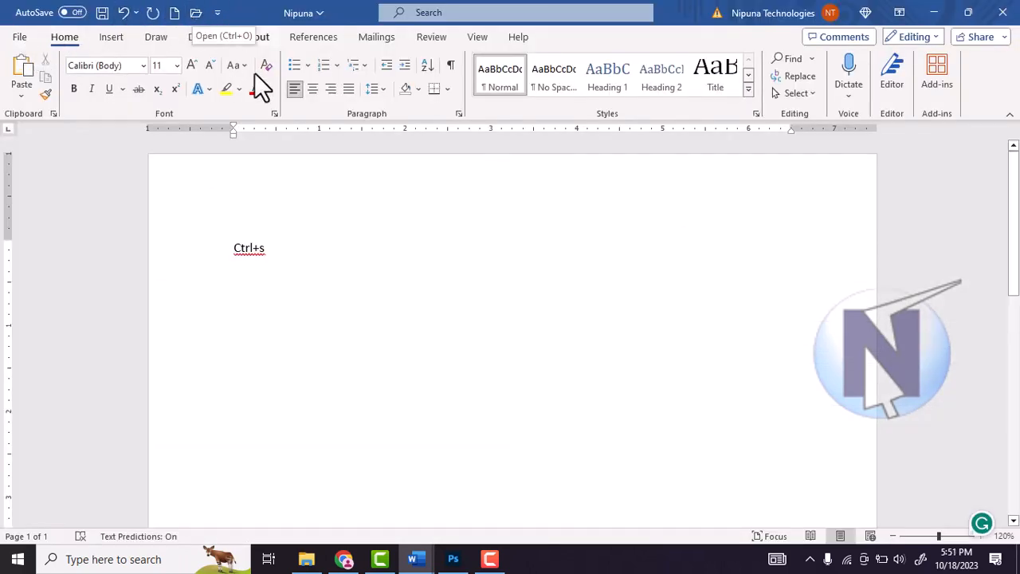
{"action": "type", "text": "Ctrl+o -"}
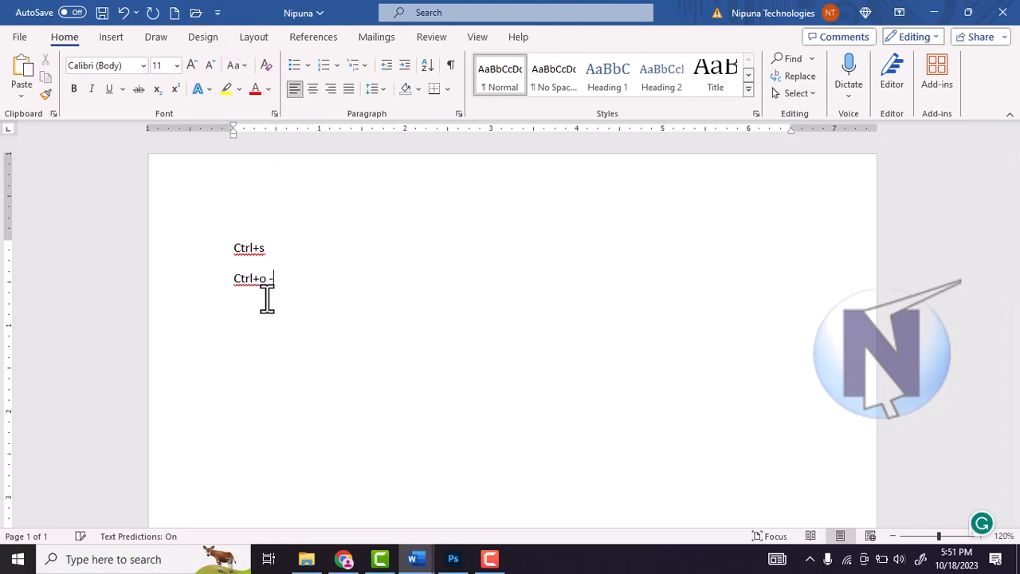
{"action": "type", "text": "Ctrl+f12"}
Step: Bring up the Open dialog and cancel it without choosing a file
{"action": "key", "text": "ctrl+F12"}
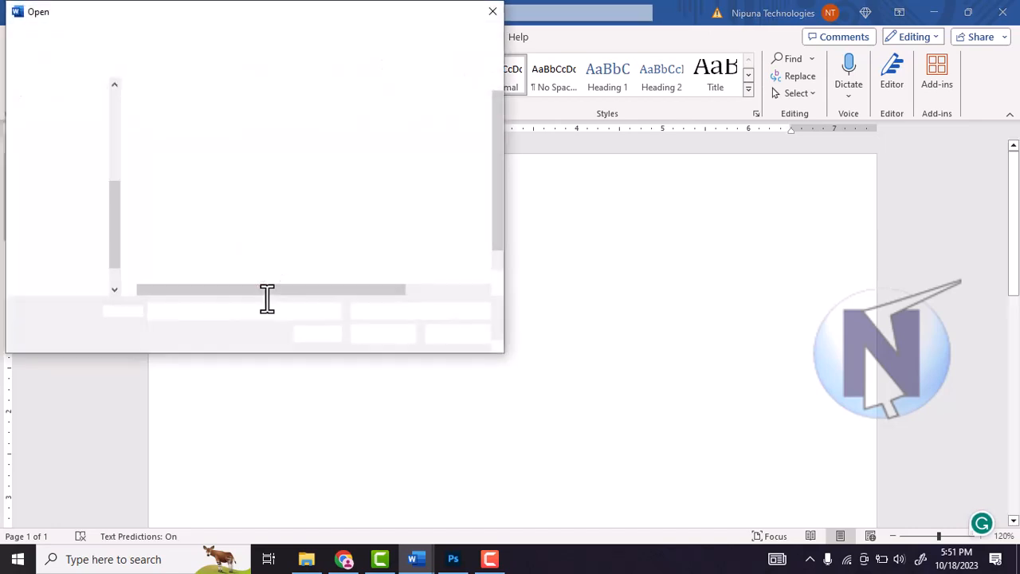
{"action": "left_click", "coordinate": [451, 336]}
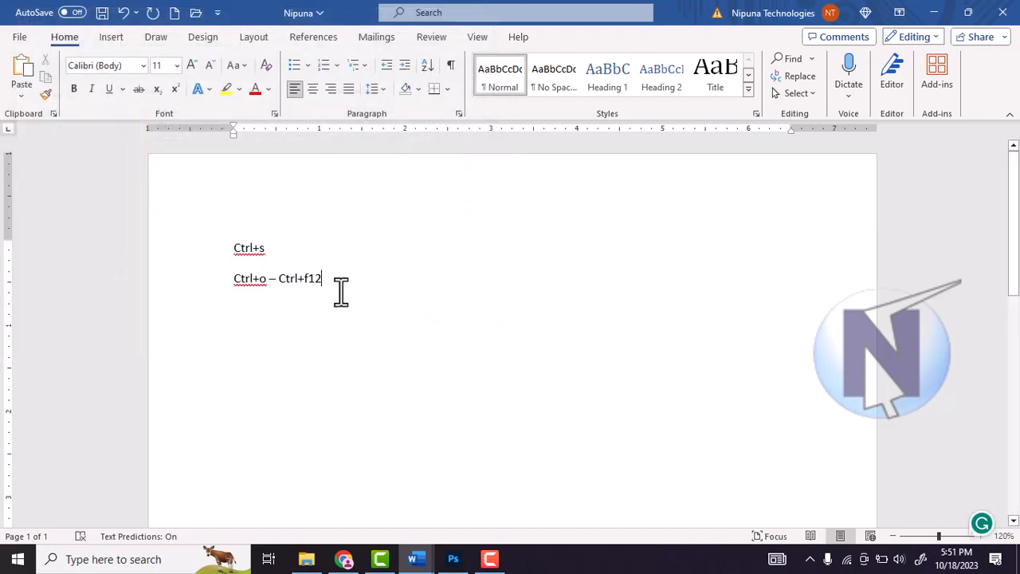
{"action": "left_click_drag", "start_coordinate": [295, 279], "coordinate": [226, 230]}
{"action": "left_click", "coordinate": [399, 303]}
{"action": "left_click_drag", "start_coordinate": [380, 292], "coordinate": [220, 239]}
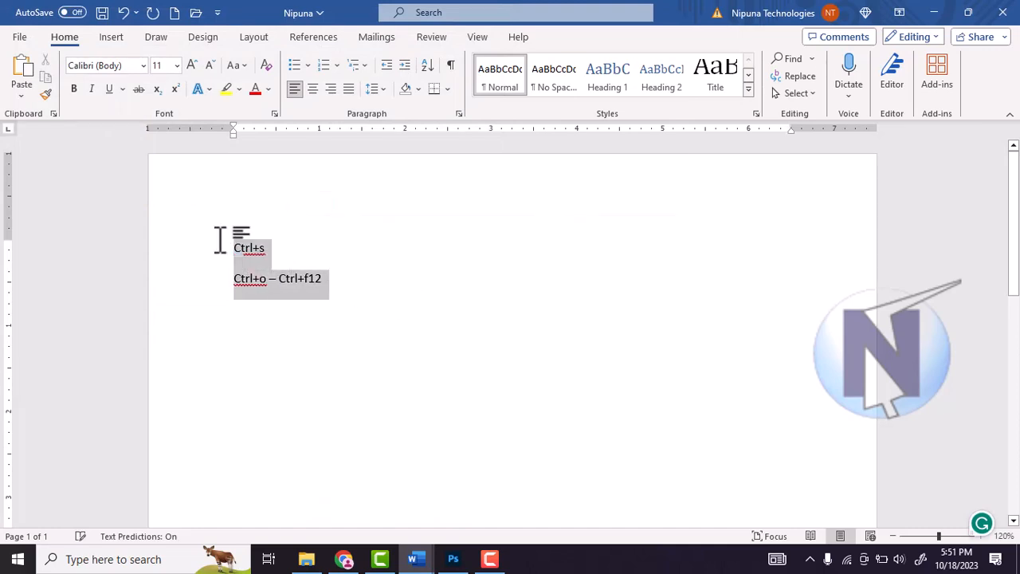
{"action": "left_click", "coordinate": [392, 294]}
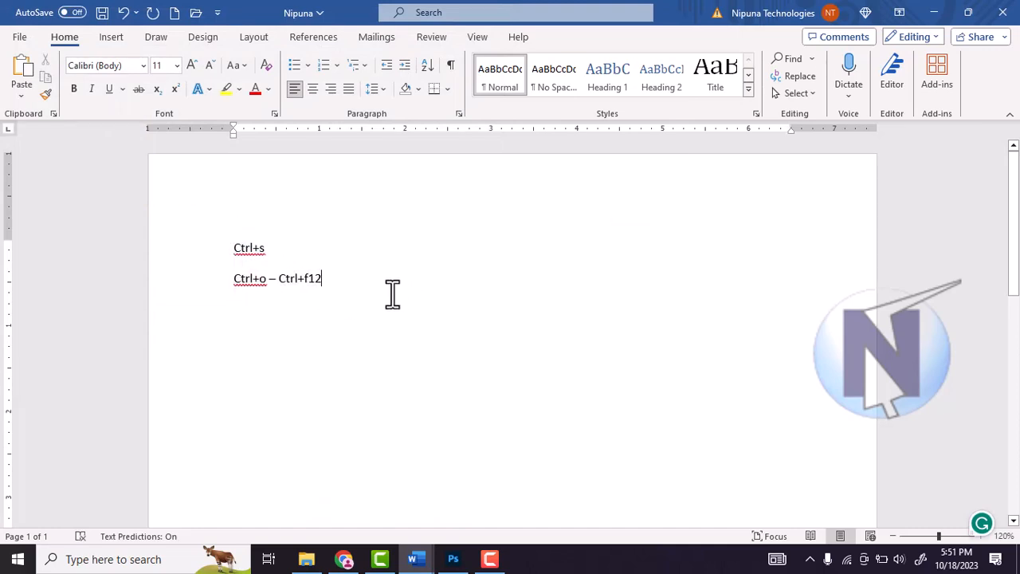